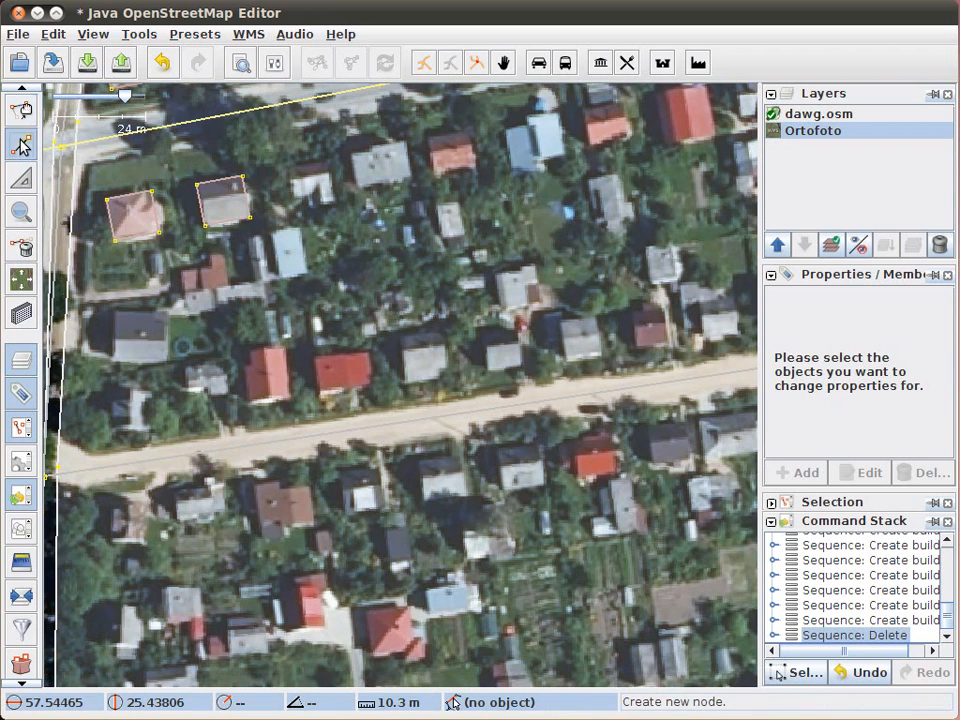
- Trace a closed four-corner outline about 11 m wide around the grey-roofed house just east of the two red-roofed houses
scroll(440, 357, "up", 2)
left_click(393, 387)
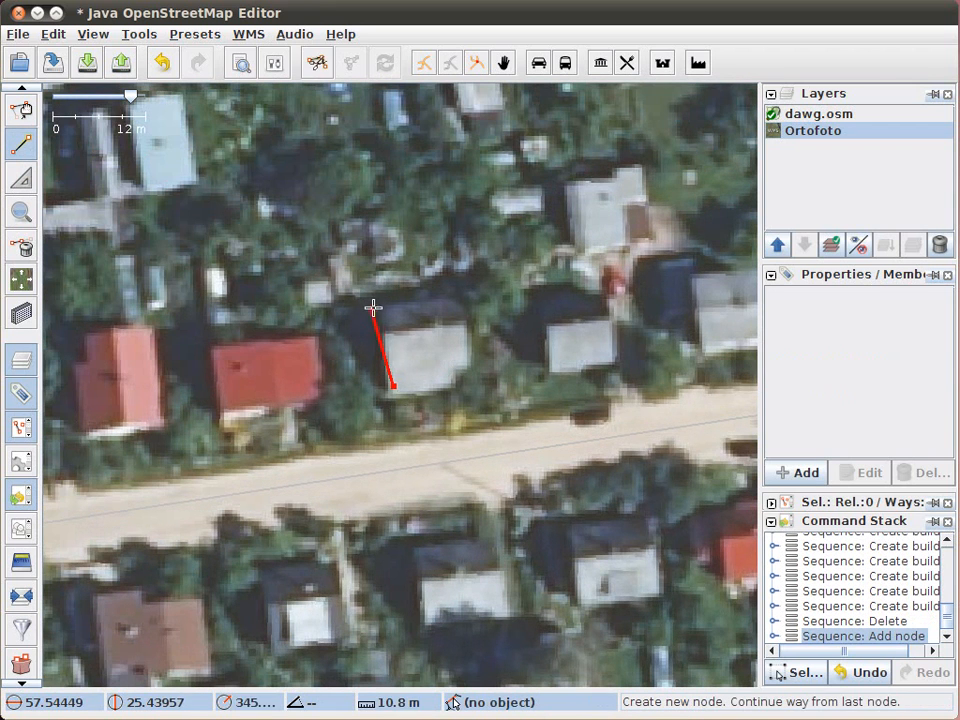
left_click(385, 310)
left_click(464, 300)
left_click(474, 381)
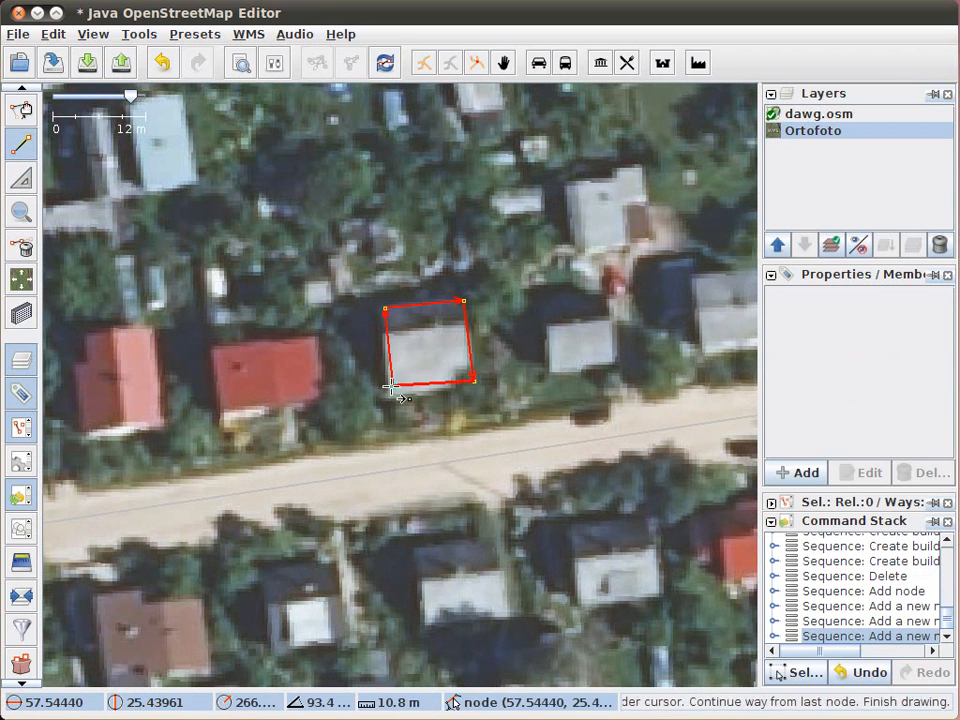
left_click(393, 387)
- Tag the traced grey-roofed house outline with building=yes
left_click(795, 478)
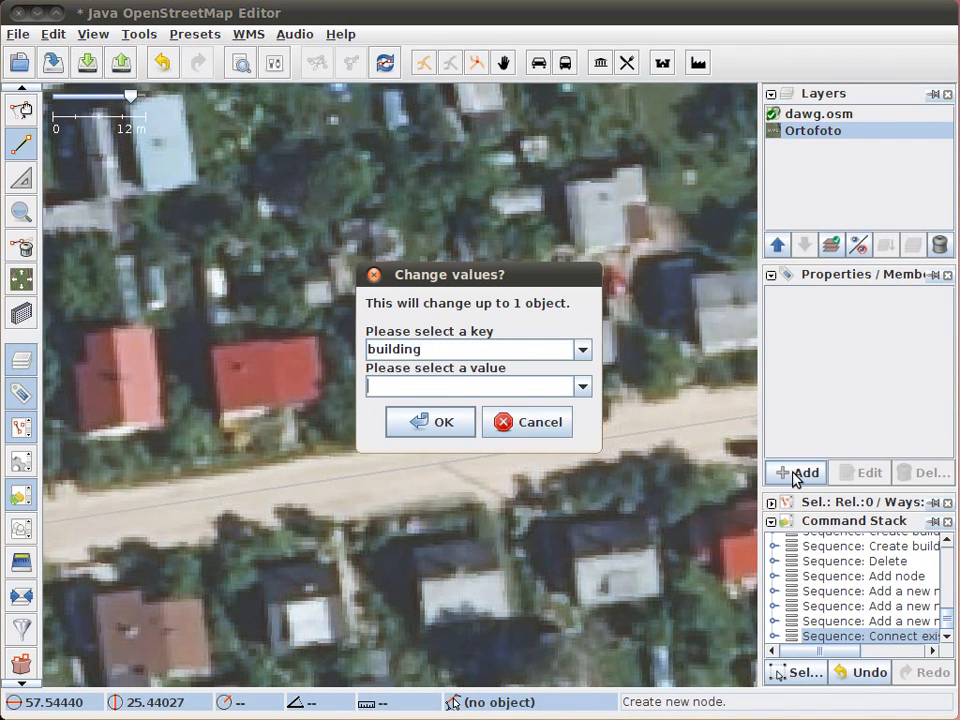
key("Return")
key("s")
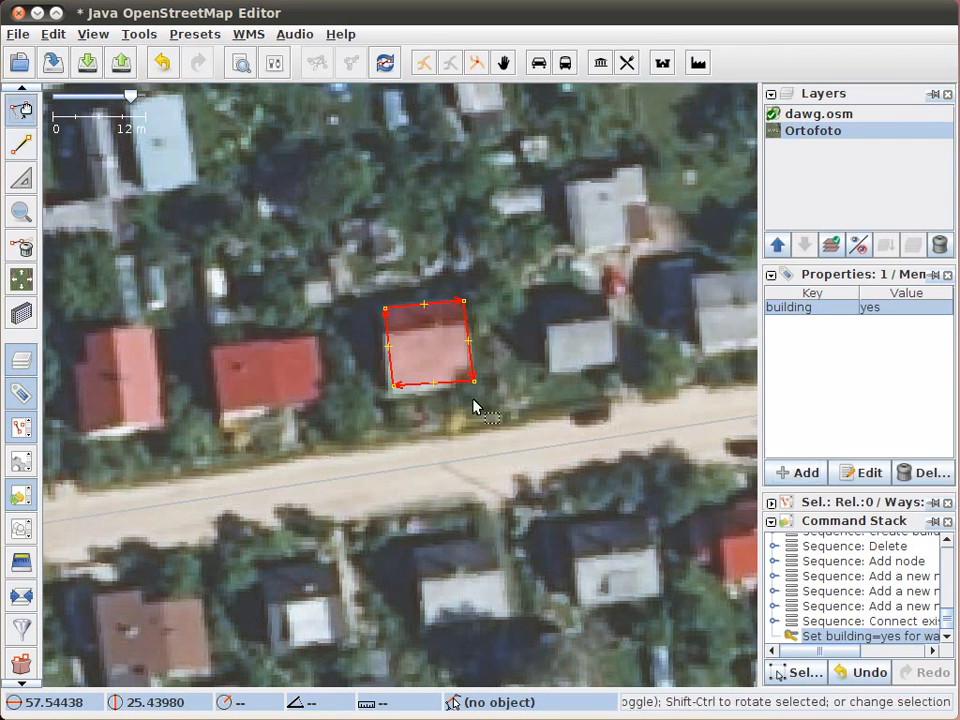
- Orthogonalize the grey-roofed house outline to square its corners, and deselect it
left_click(462, 400)
left_click(459, 388)
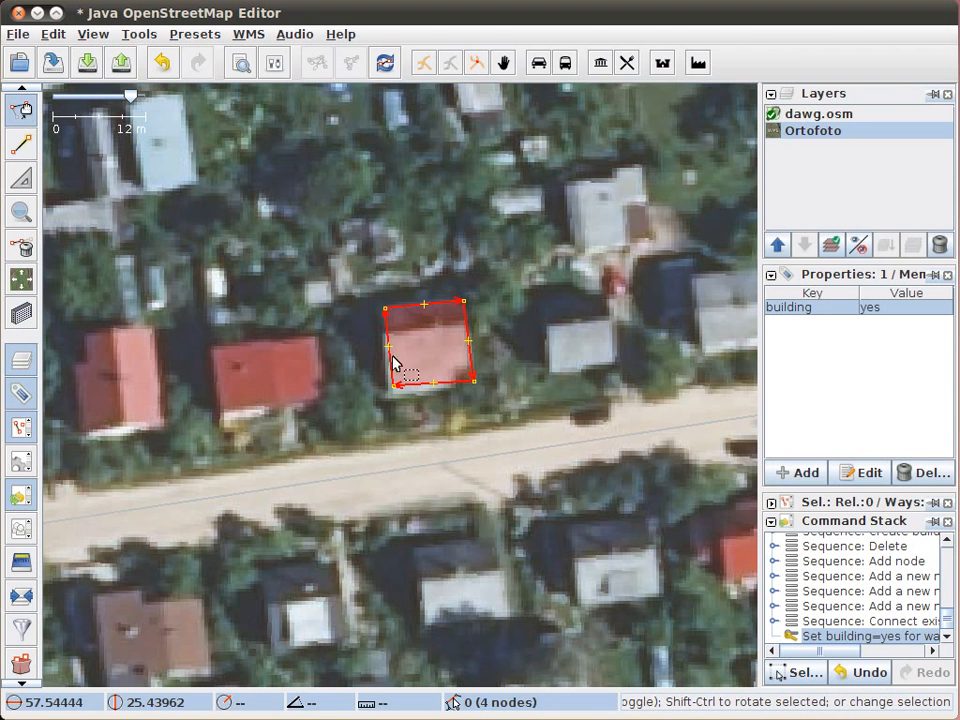
left_click(129, 36)
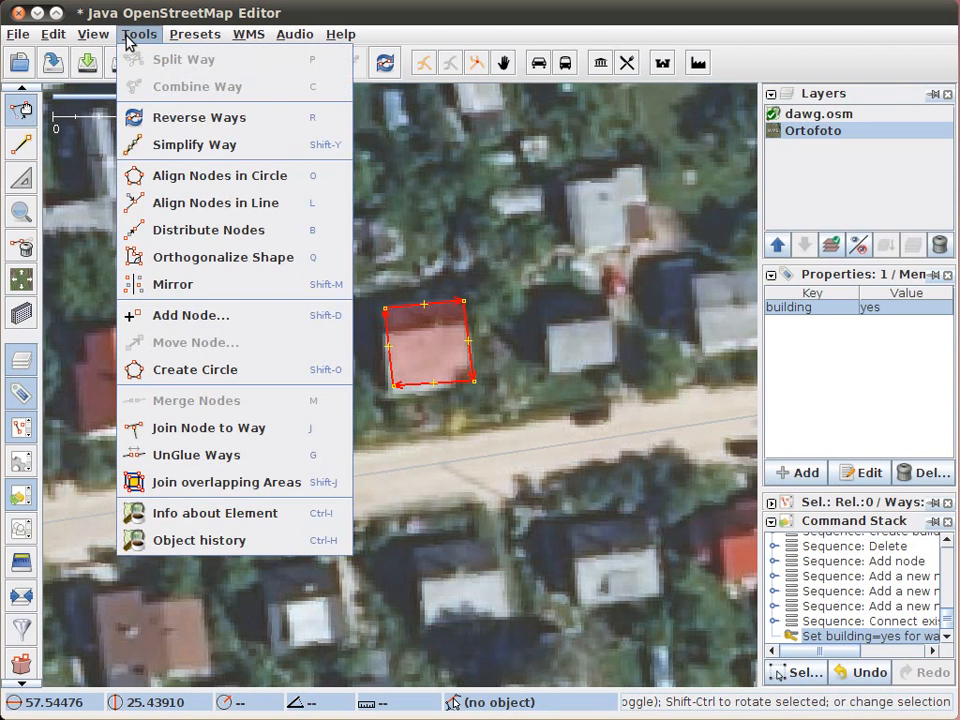
left_click(250, 265)
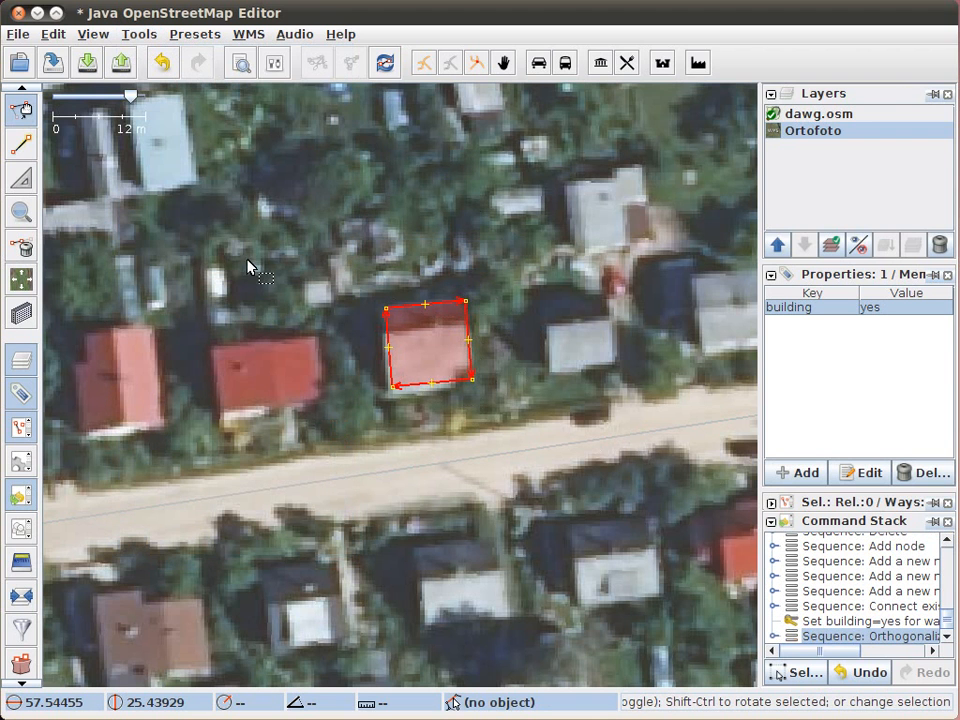
left_click(509, 382)
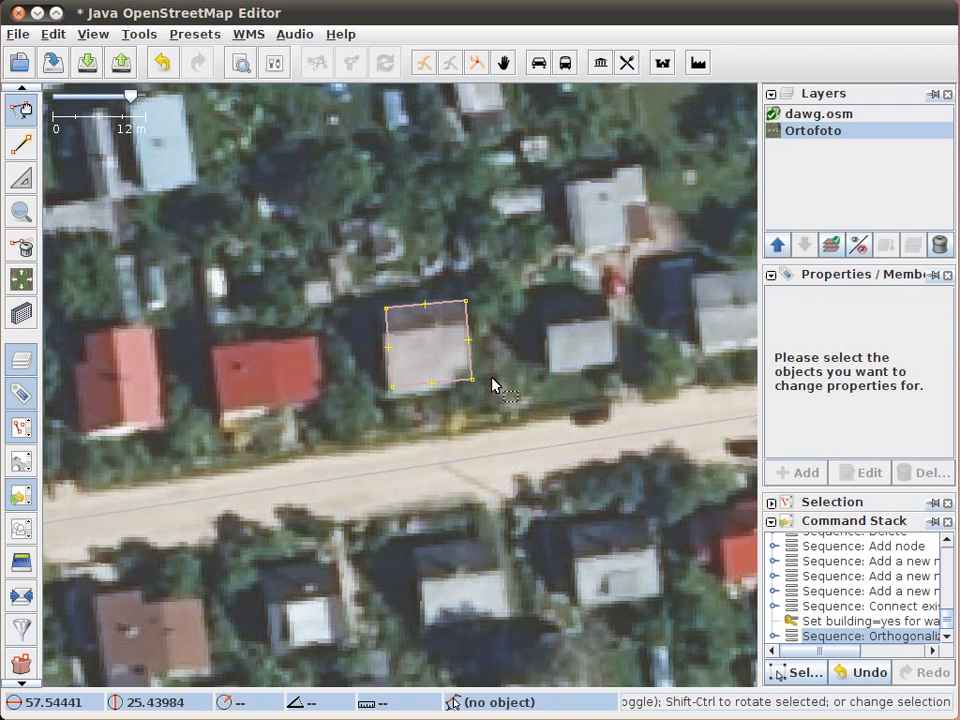
- Trace a closed four-corner outline around the red-roofed house immediately west of the outlined grey house
key("a")
left_click(323, 397)
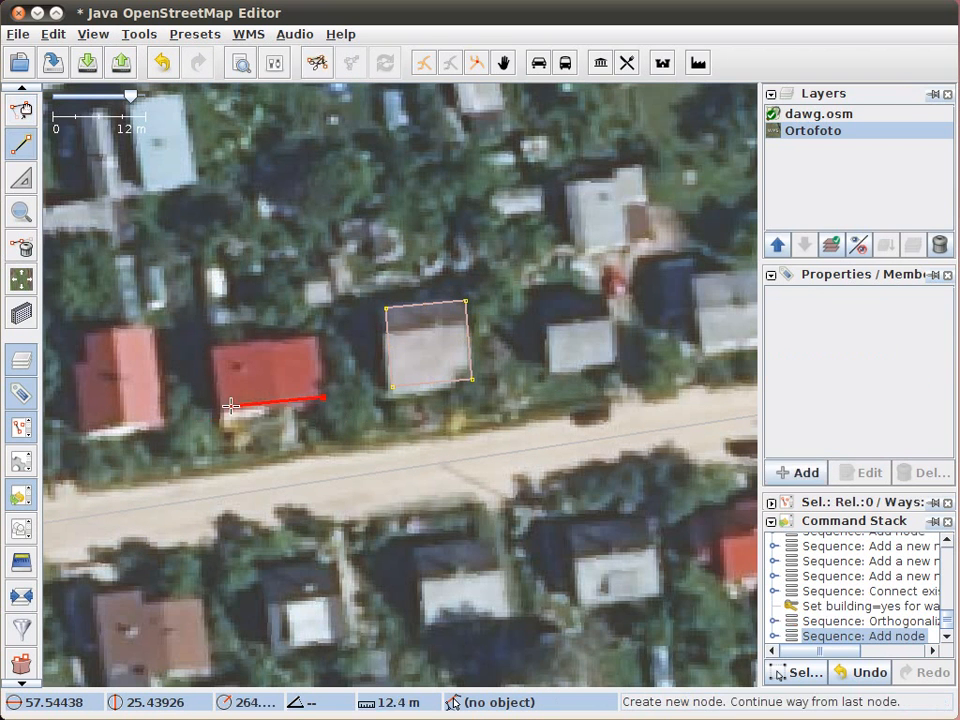
left_click(225, 408)
left_click(214, 348)
left_click(320, 333)
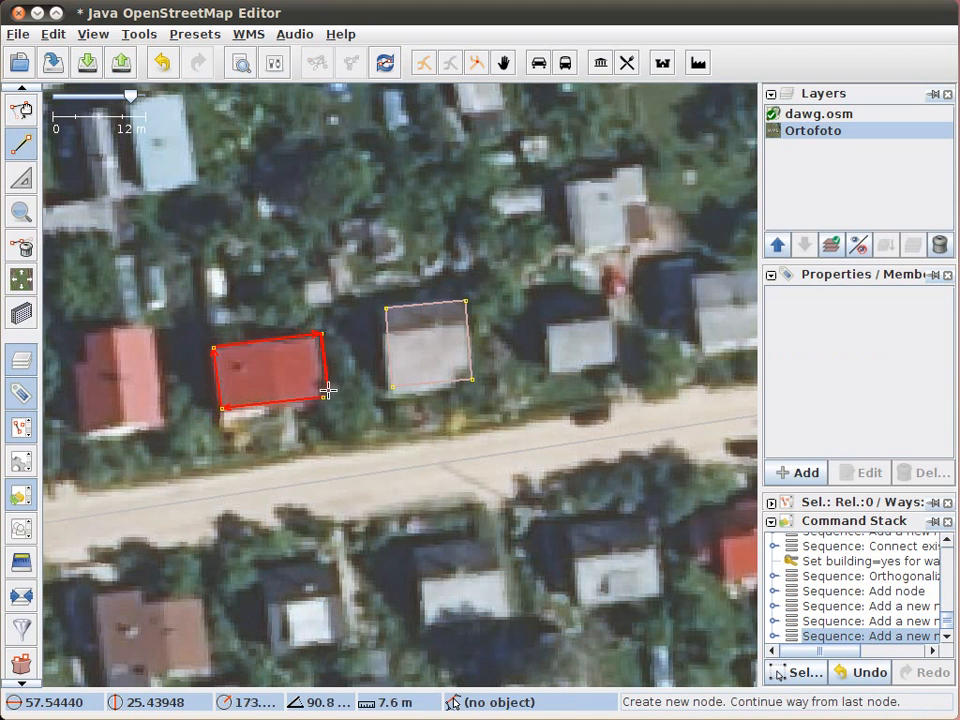
left_click(323, 397)
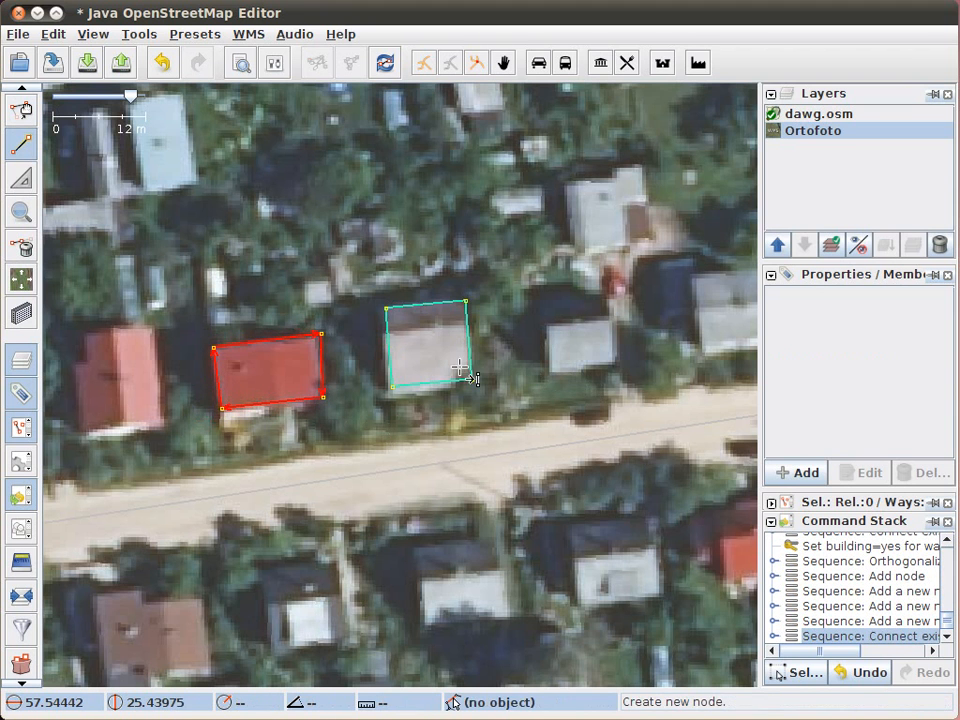
- Orthogonalize the red house outline, using the two southern corner nodes of the grey house as the alignment reference
key("s")
left_click(376, 419)
left_click(392, 388)
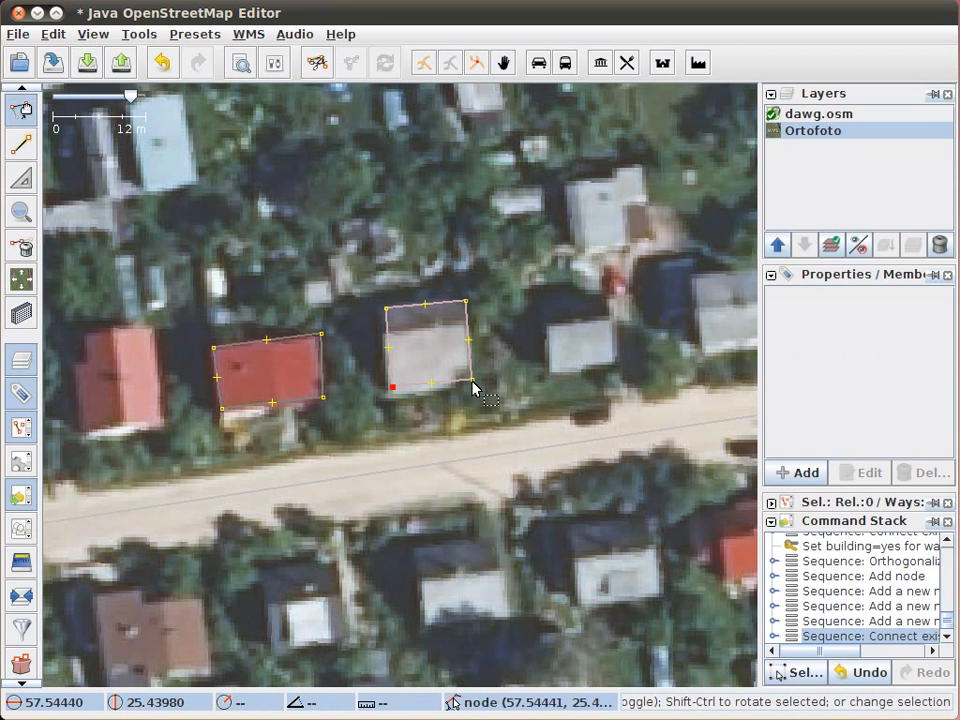
left_click(472, 381, "shift")
left_click(301, 406, "shift")
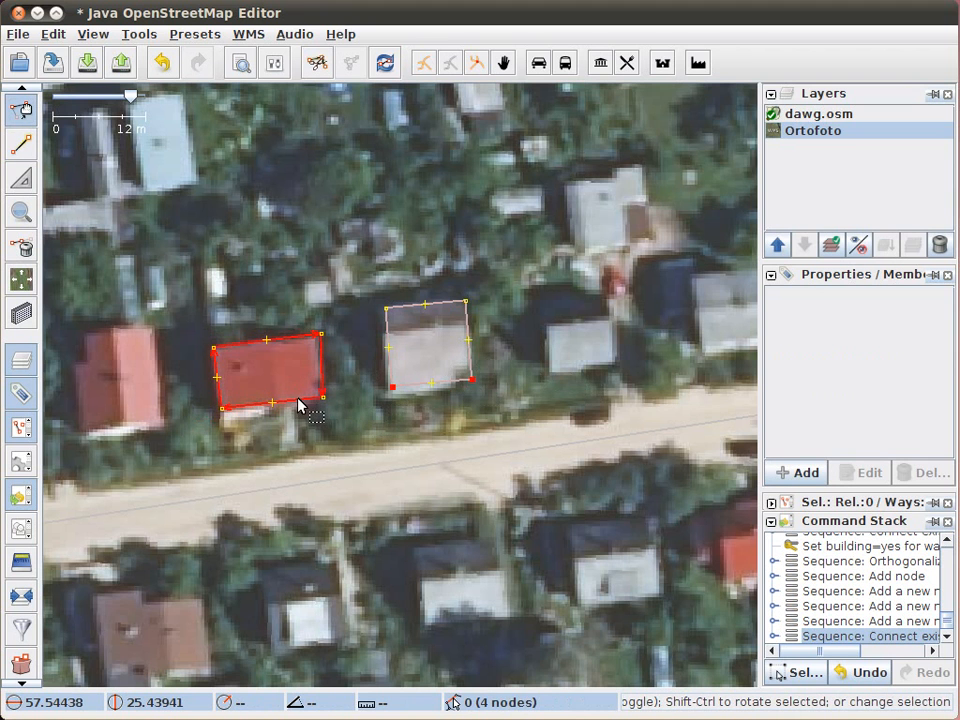
key("q")
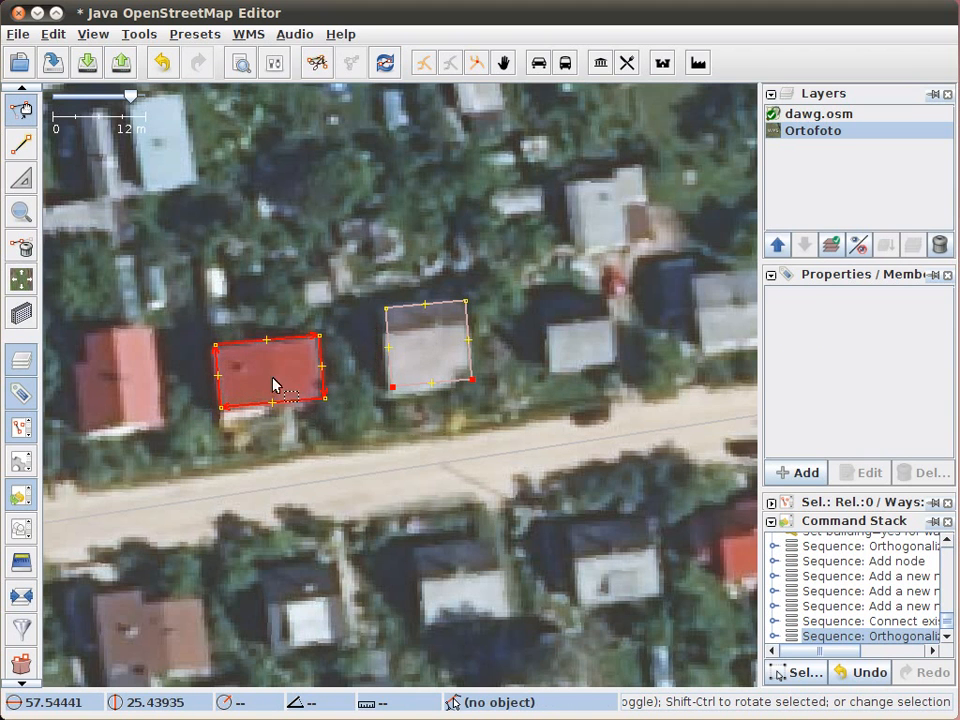
- Delete the outlines of the grey-roofed and red-roofed houses
left_click(418, 386)
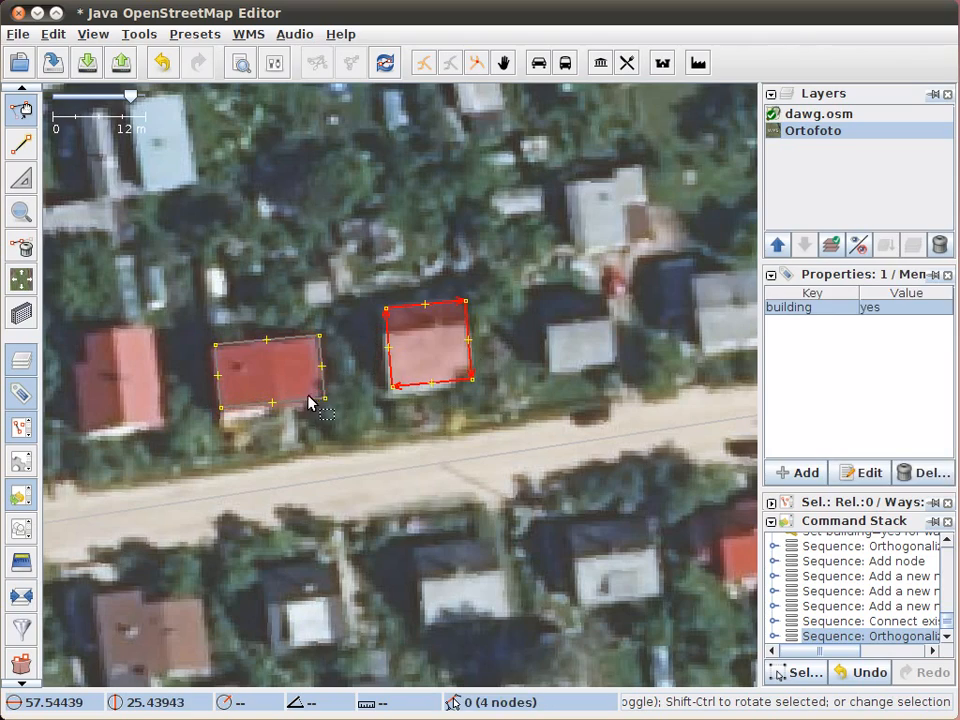
key("Delete")
left_click(237, 401)
key("Delete")
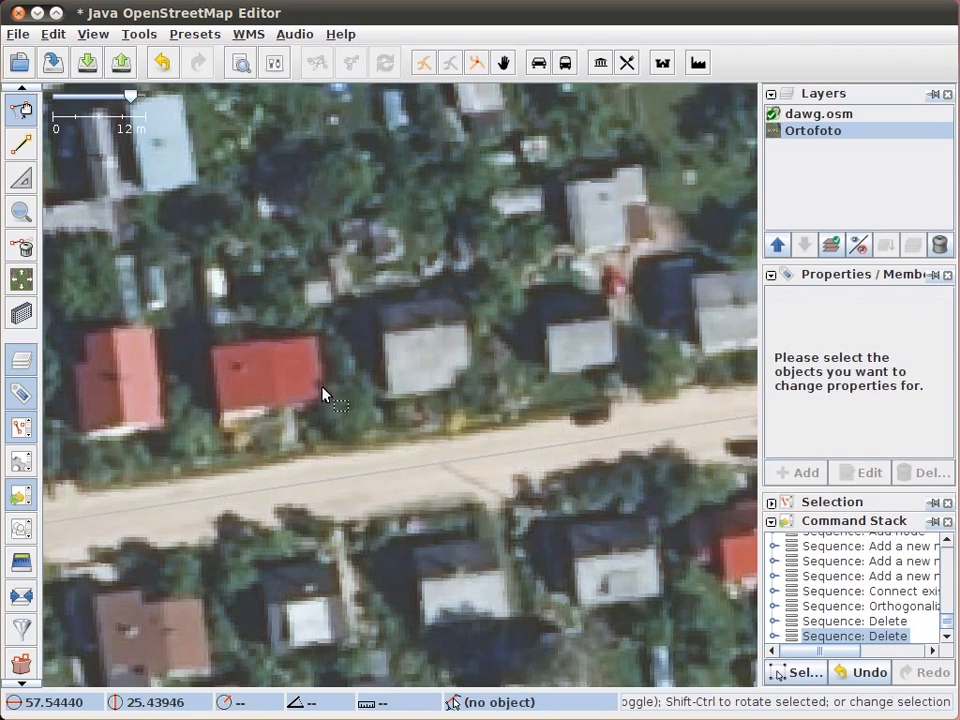
- Orthogonalize the long, stepped apartment building outline that runs diagonally beside the street, and deselect it
scroll(330, 387, "down", 5)
scroll(499, 429, "up", 8)
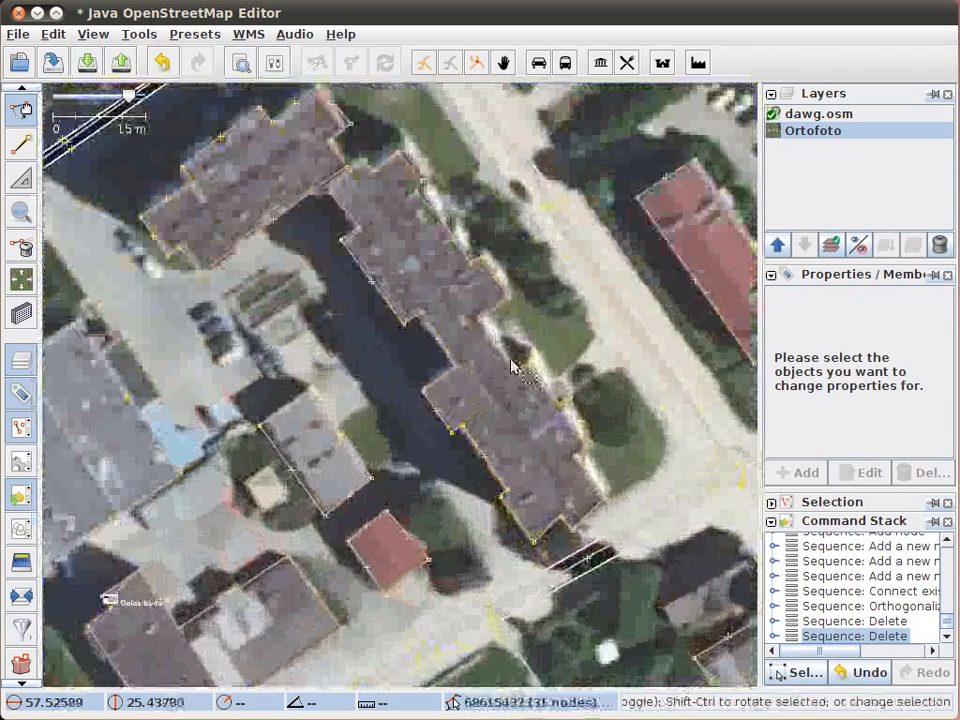
left_click(512, 366)
key("q")
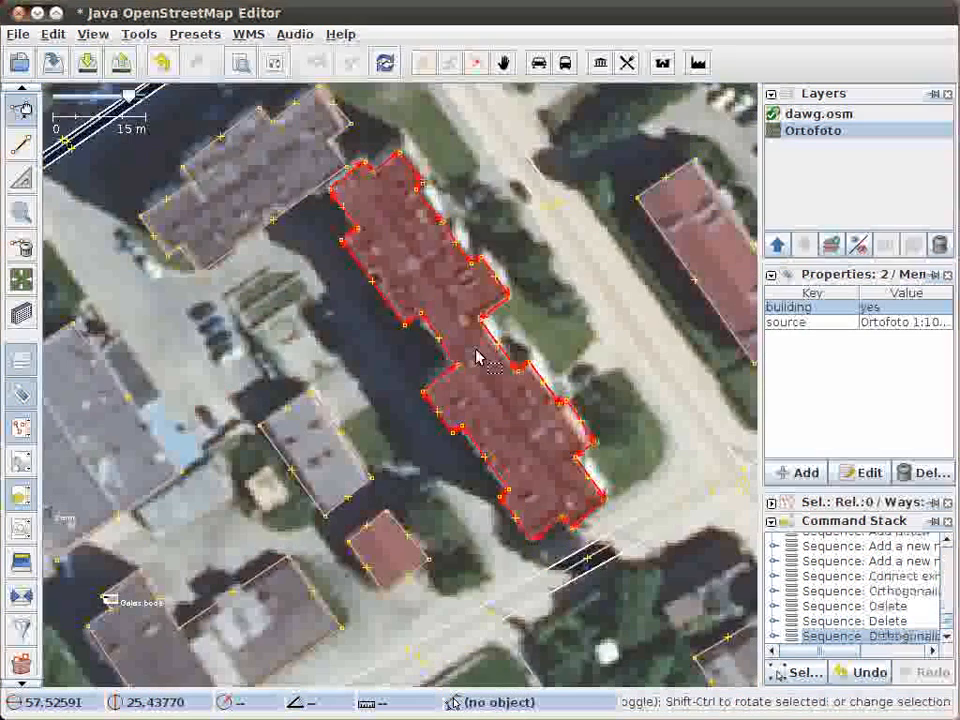
left_click(501, 347)
- Go back to the unmapped houses north of the sandy road and look closely at the large dark grey-roofed house
scroll(430, 278, "down", 6)
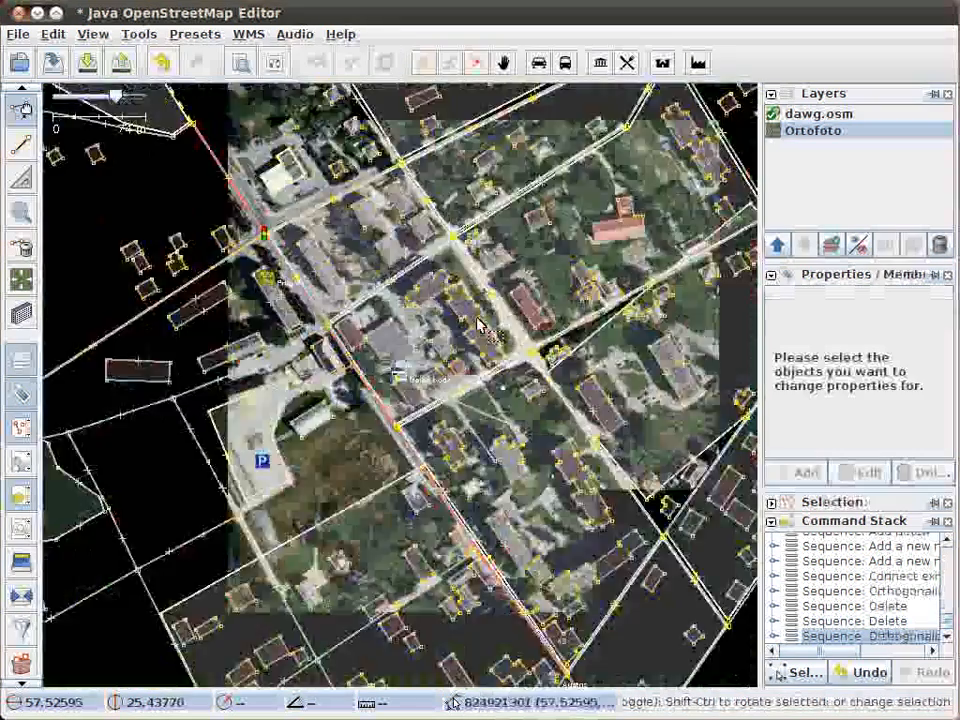
scroll(430, 278, "down", 1)
left_click_drag(335, 146, 519, 489)
left_click_drag(371, 114, 514, 497)
left_click_drag(516, 372, 553, 663)
left_click_drag(620, 400, 518, 468)
left_click_drag(630, 303, 315, 400)
scroll(564, 390, "up", 1)
scroll(564, 390, "up", 7)
left_click_drag(443, 374, 268, 344)
left_click_drag(490, 415, 257, 418)
scroll(450, 396, "up", 5)
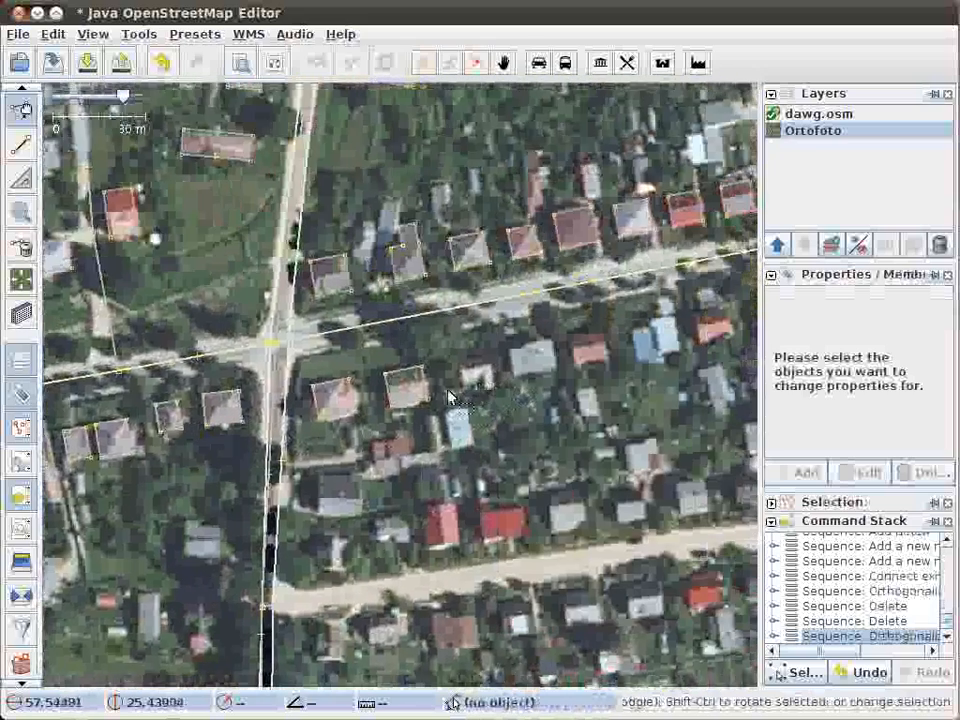
left_click_drag(450, 424, 553, 228)
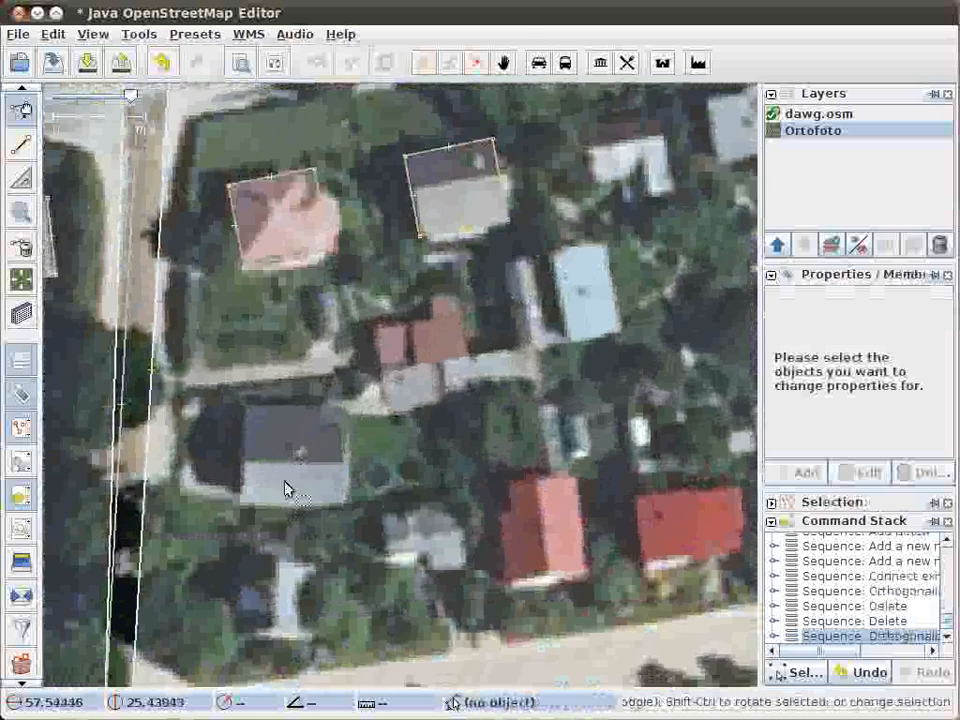
left_click_drag(295, 472, 353, 398)
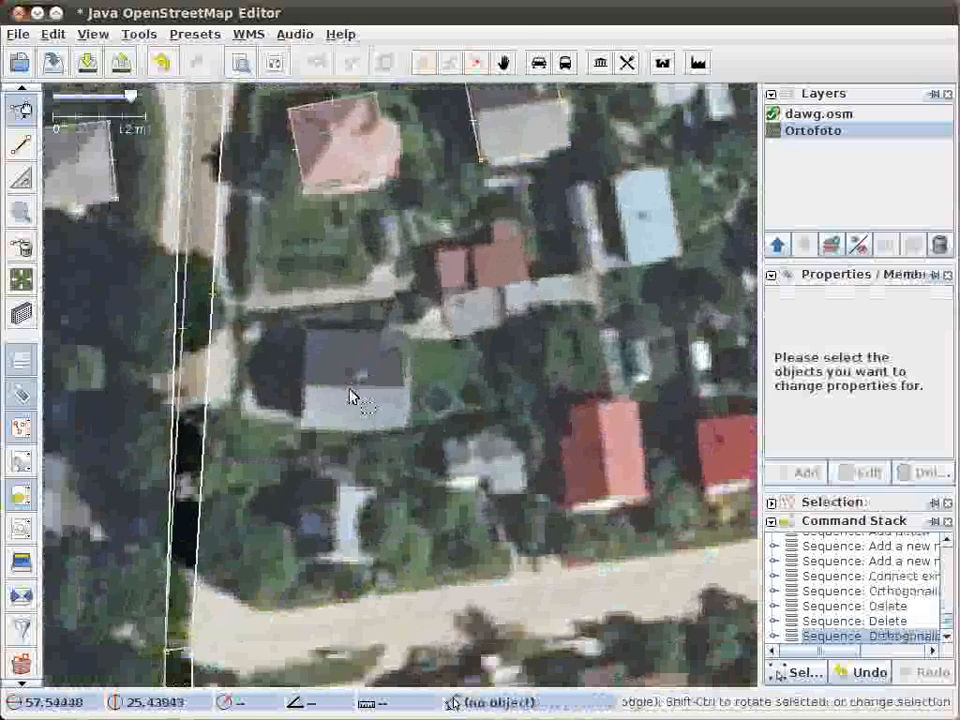
- Check the buildings_tools entry among the available plugins in the preferences, leaving the settings as they are
left_click(53, 34)
left_click(148, 410)
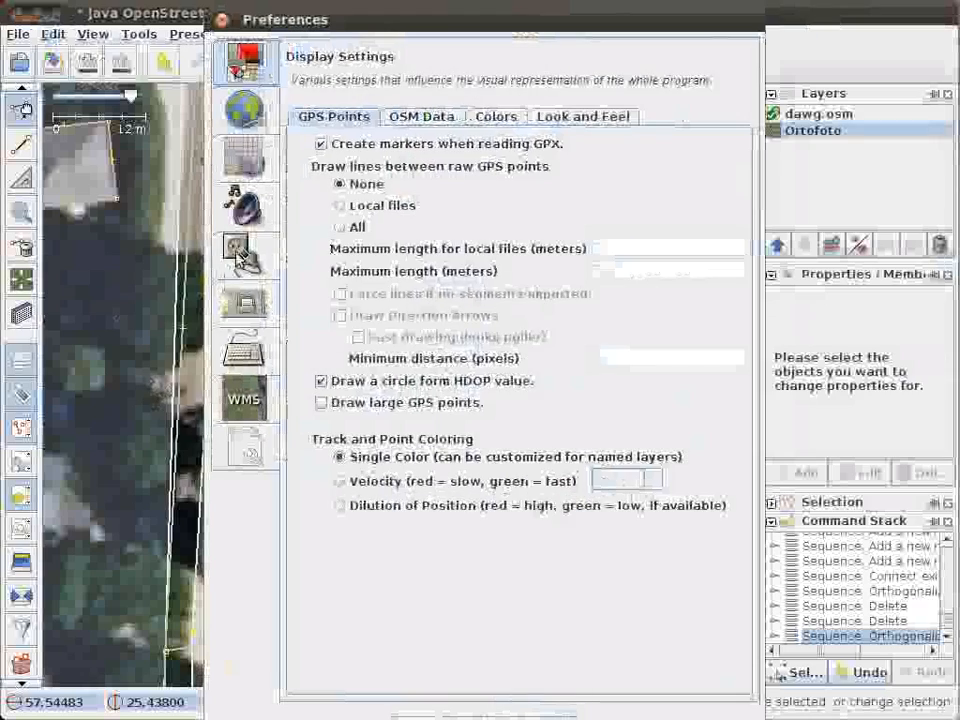
left_click(242, 255)
scroll(439, 354, "down", 5)
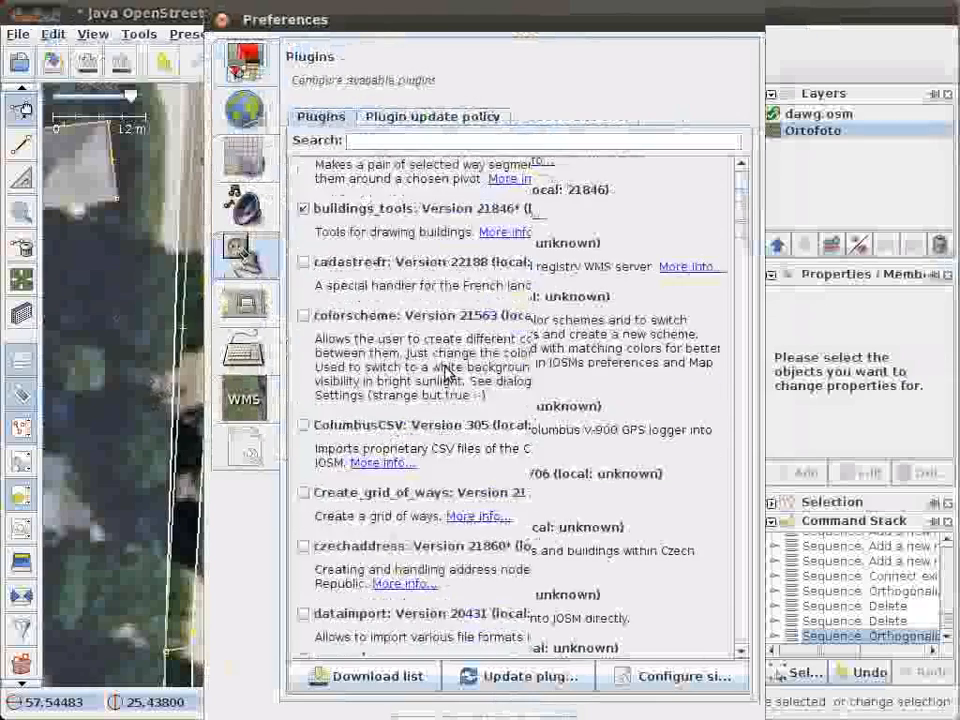
scroll(470, 276, "up", 1)
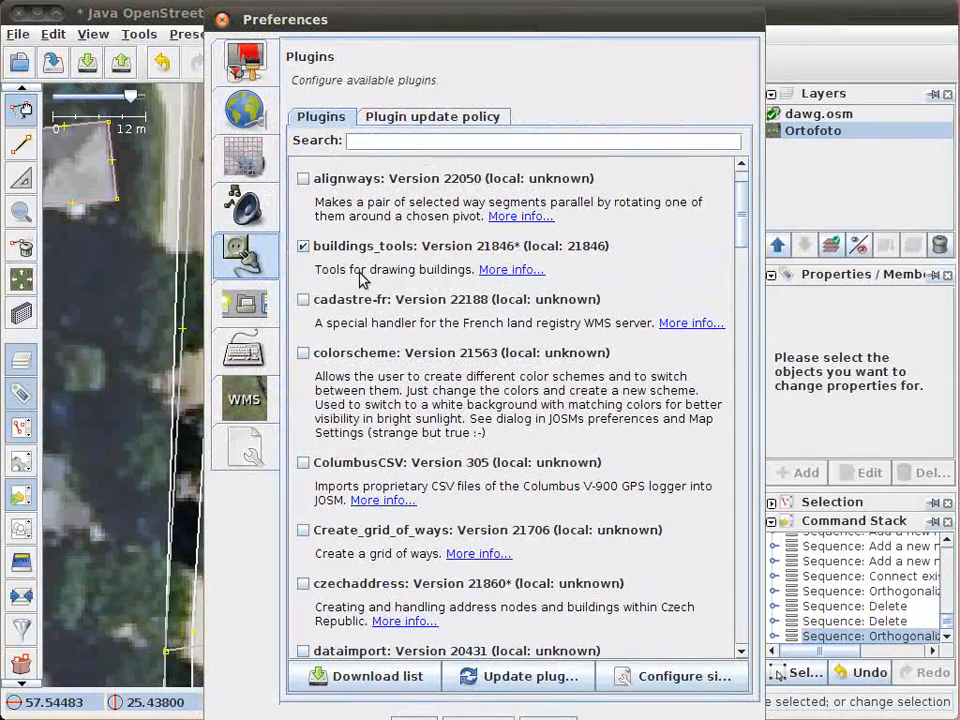
left_click(222, 19)
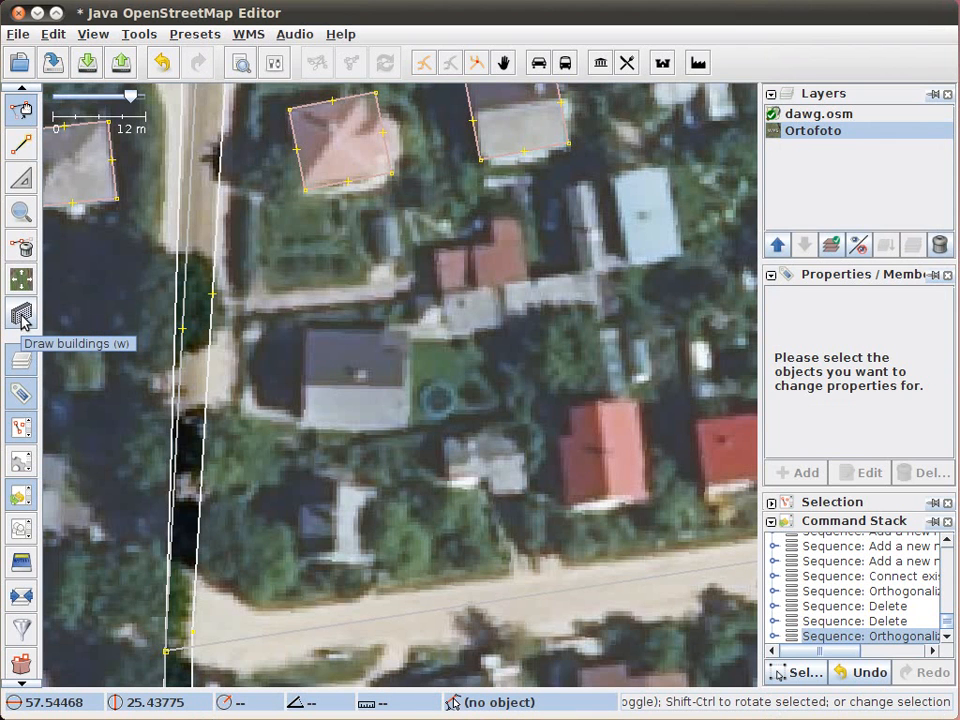
- Use the Draw buildings tool to outline the large dark grey-roofed house, about 13.3 m deep, and select the result
left_click(22, 316)
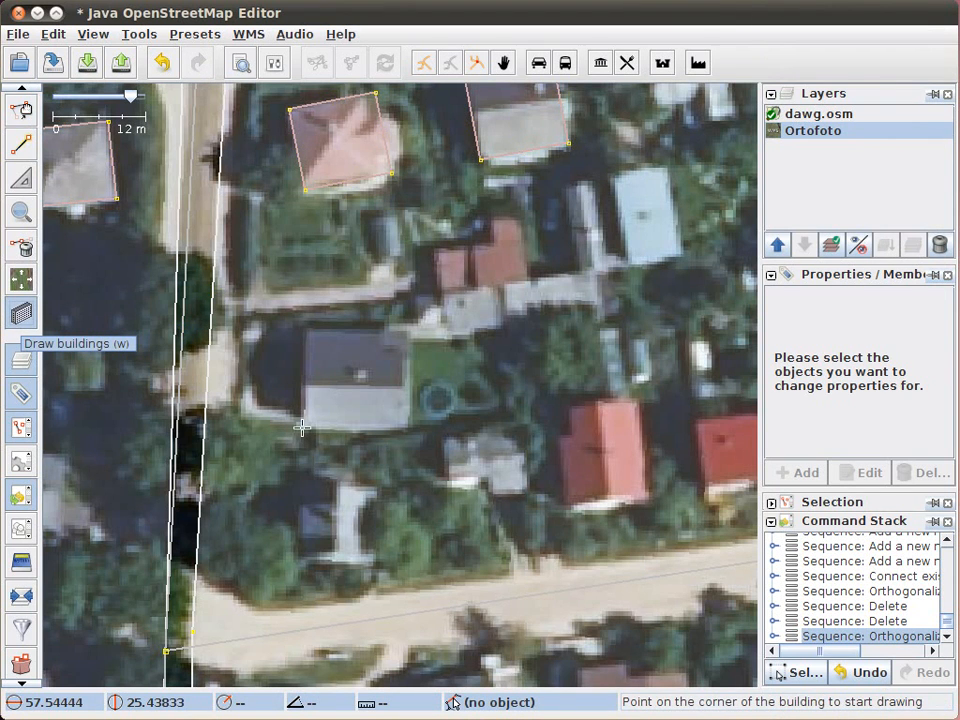
left_click(302, 428)
left_click(405, 429)
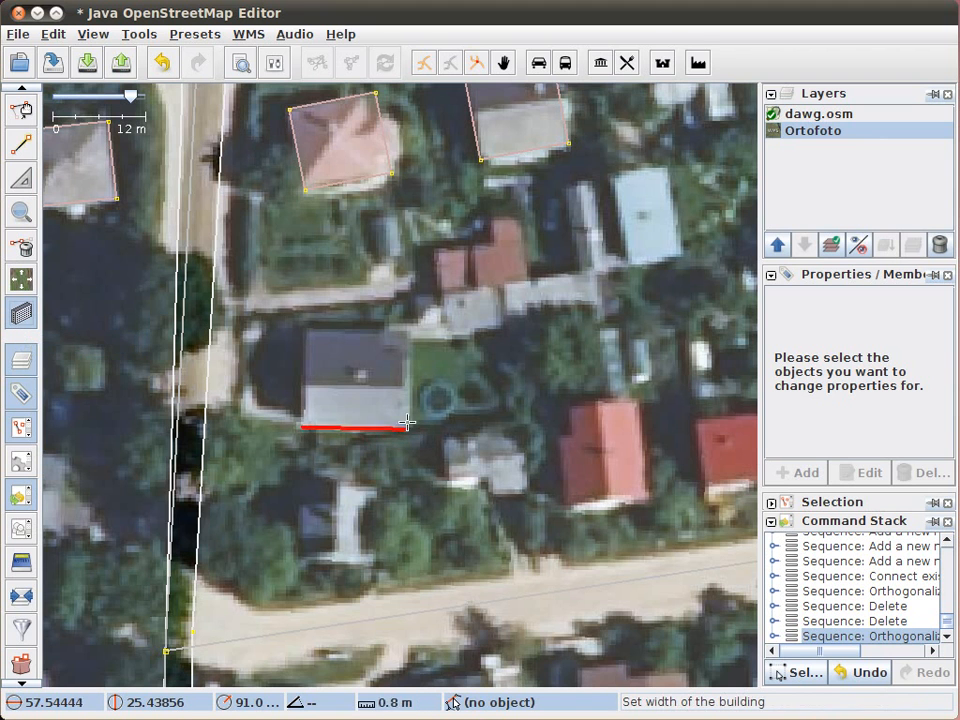
left_click(401, 333)
key("s")
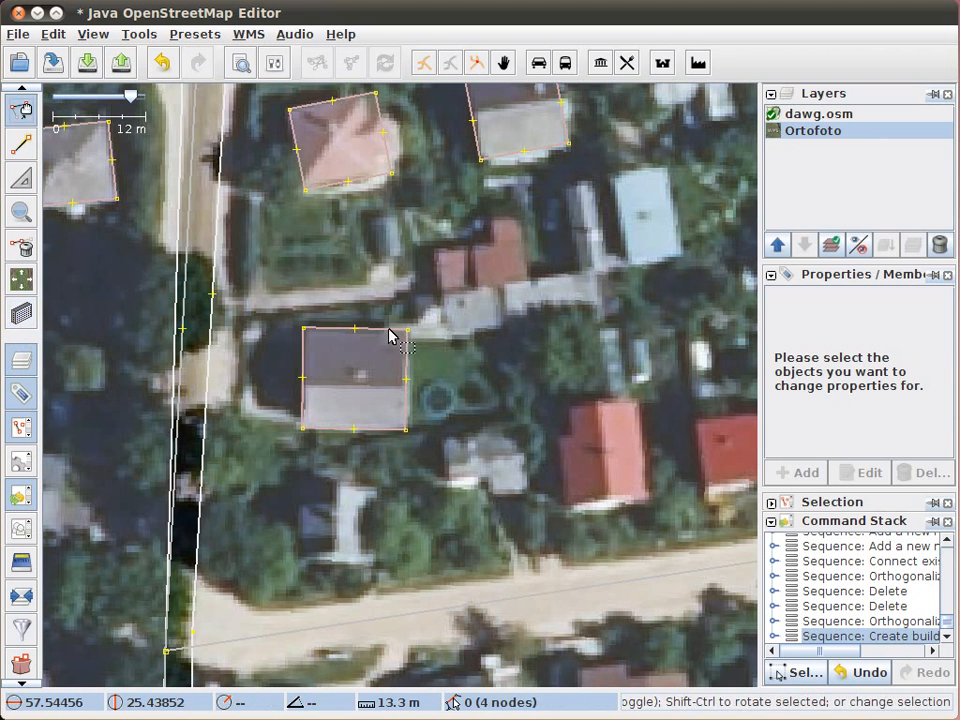
left_click(391, 336)
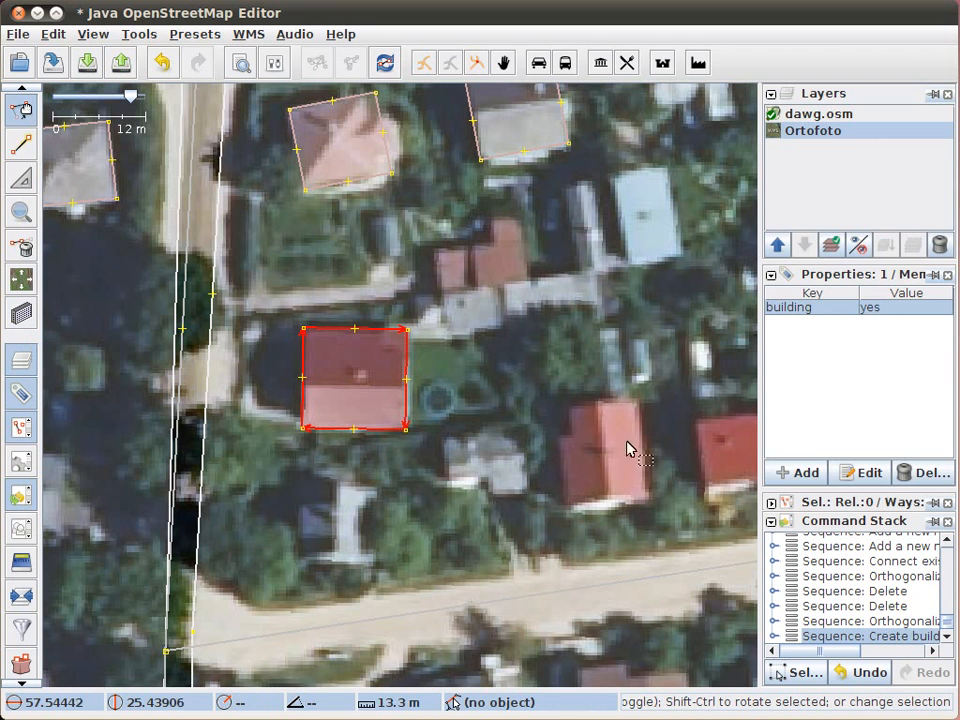
- Draw a building about 10.3 m wide over the western red-roofed house with the Draw buildings tool
key("b")
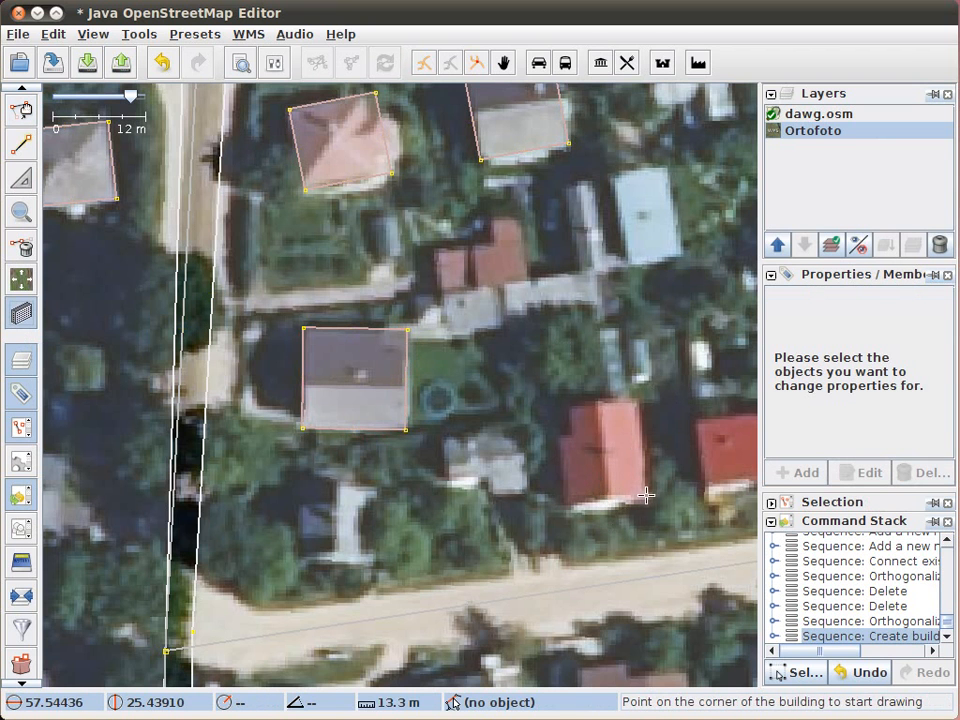
left_click(646, 494)
left_click(636, 400)
left_click(559, 403)
left_click_drag(658, 441, 379, 421)
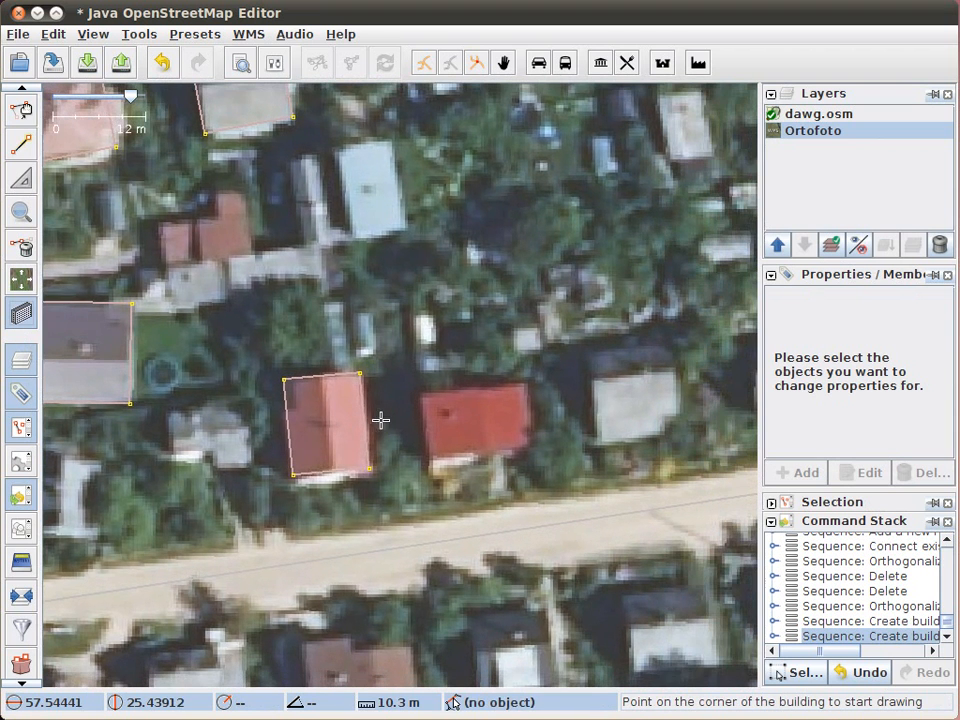
- Draw buildings over the next red-roofed house and the grey-roofed house east of it, aligned to the selected western red house
key("s")
left_click(357, 474)
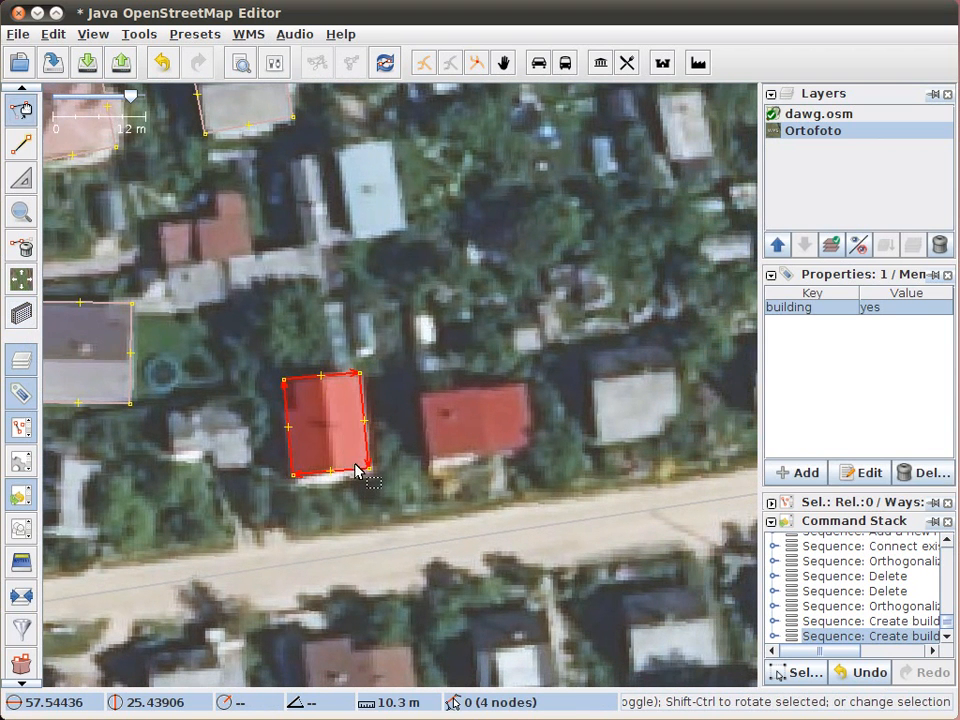
key("b")
left_click(432, 459)
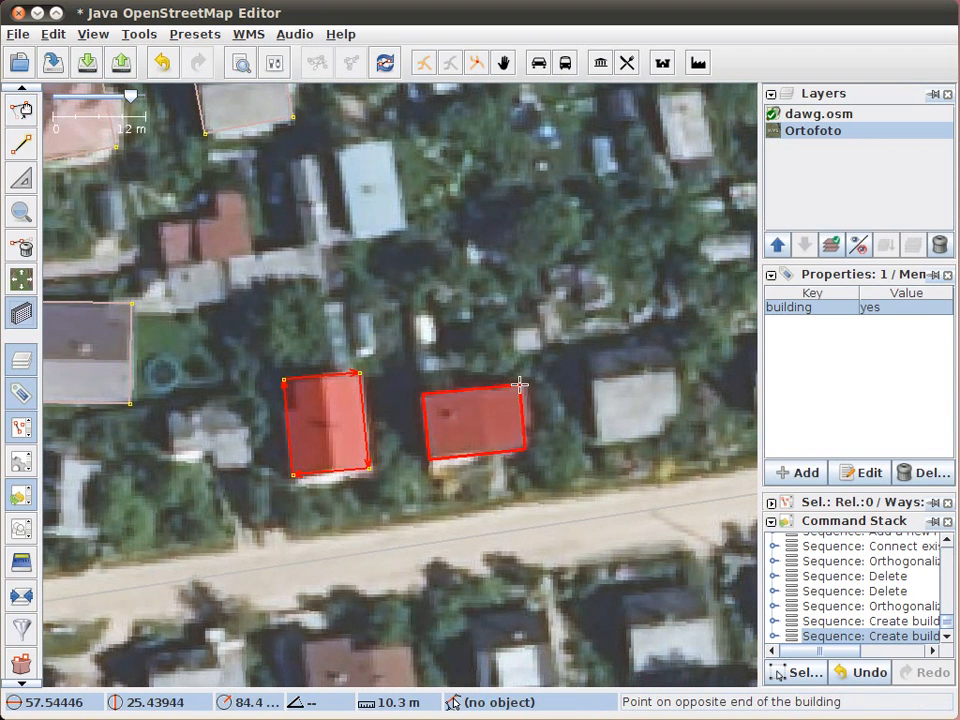
left_click(522, 384)
left_click(597, 437)
left_click(672, 345)
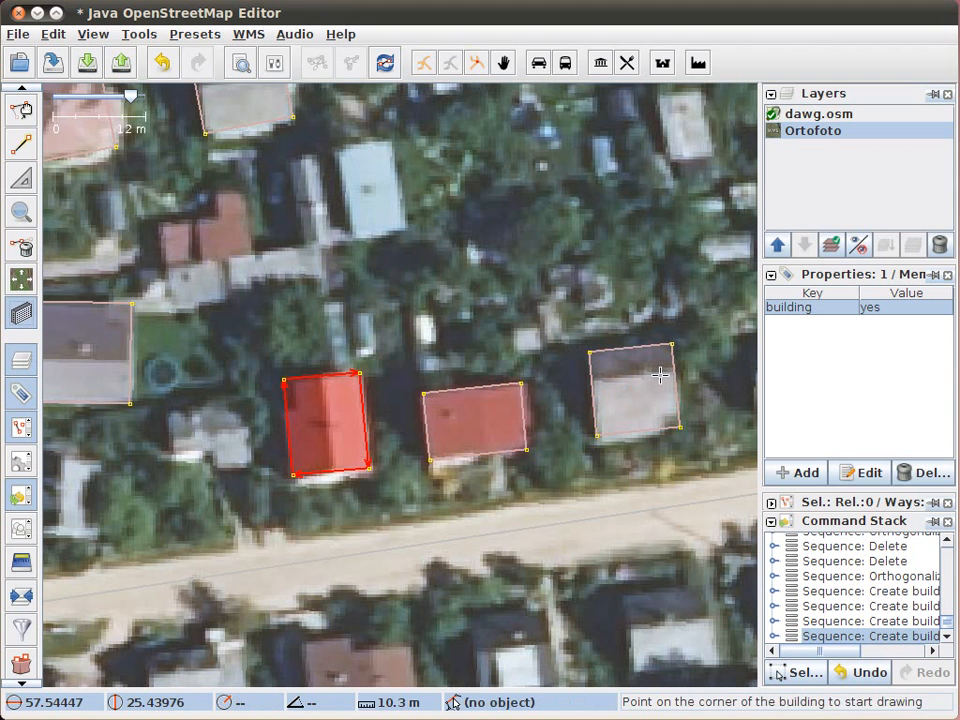
- Delete the three buildings drawn over the grey-roofed house and the two red-roofed houses north of the dirt road
key("s")
left_click(633, 458)
left_click(611, 435)
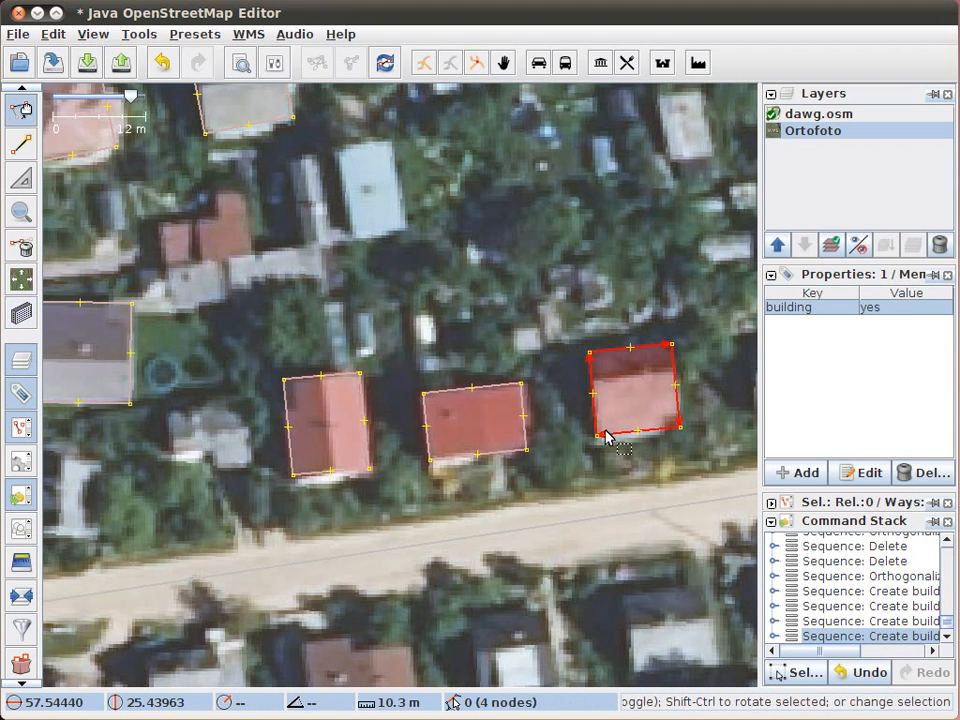
key("Delete")
left_click(481, 452)
key("Delete")
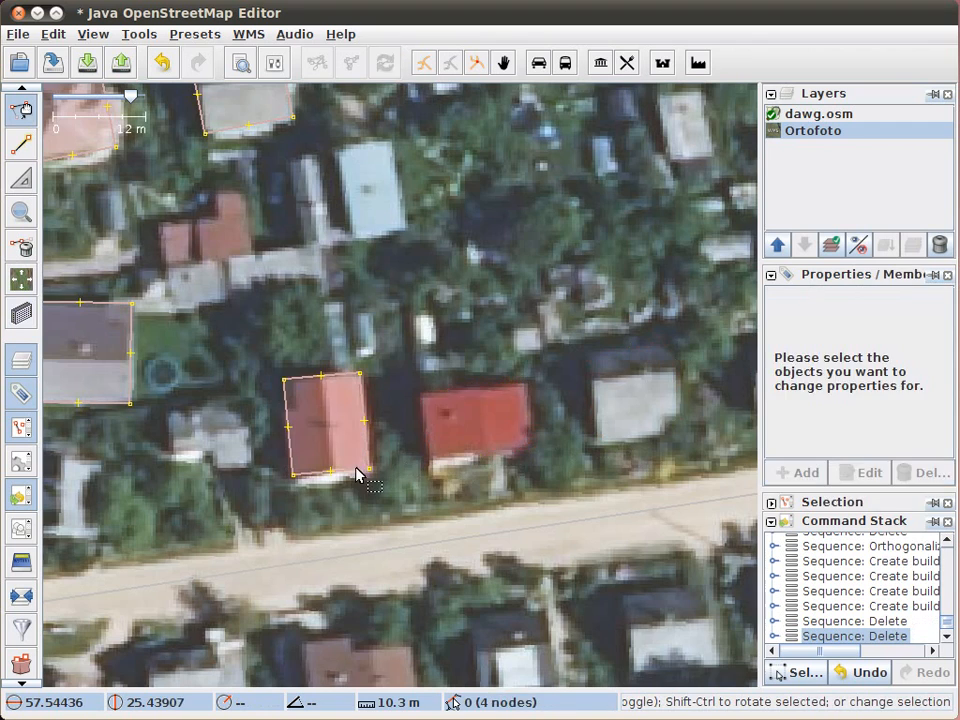
left_click(358, 468)
key("Delete")
- Draw buildings over the white-, grey- and orange-roofed houses south of the yellow road, aligned to the selected road nodes
scroll(373, 420, "down", 2)
left_click_drag(394, 308, 393, 408)
left_click_drag(375, 337, 206, 418)
left_click_drag(489, 343, 616, 311)
left_click_drag(401, 381, 435, 480)
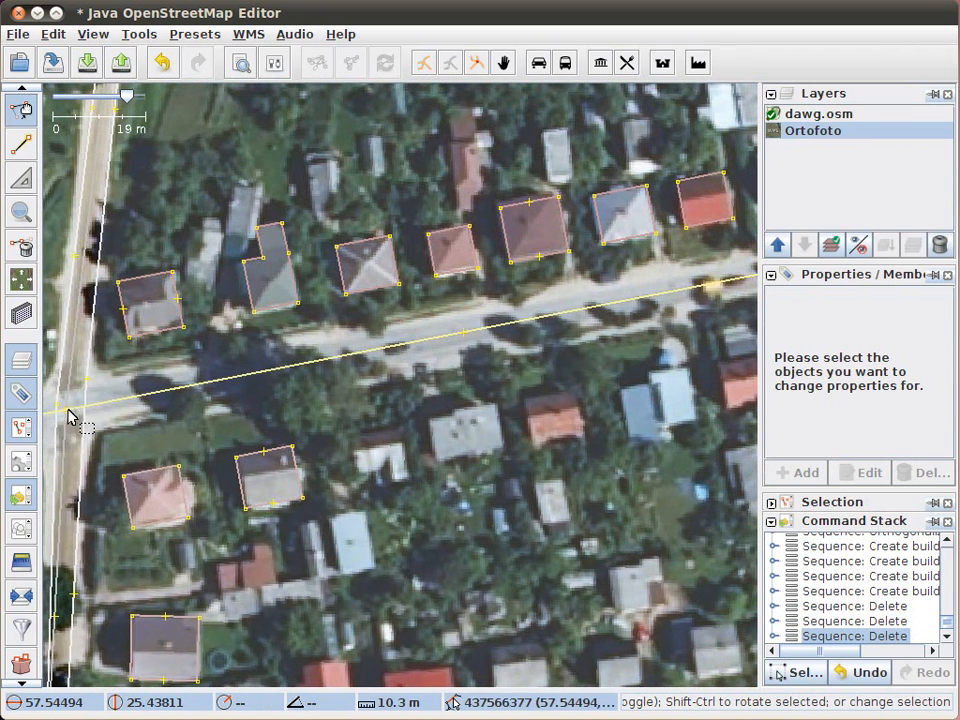
left_click_drag(377, 418, 230, 458)
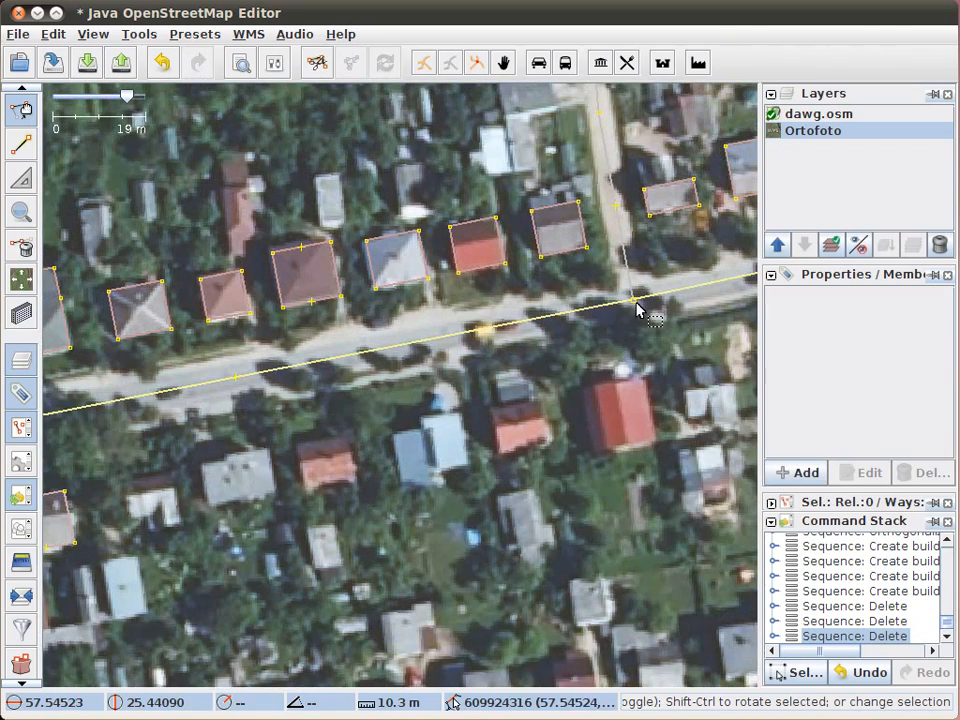
left_click_drag(632, 310, 597, 369)
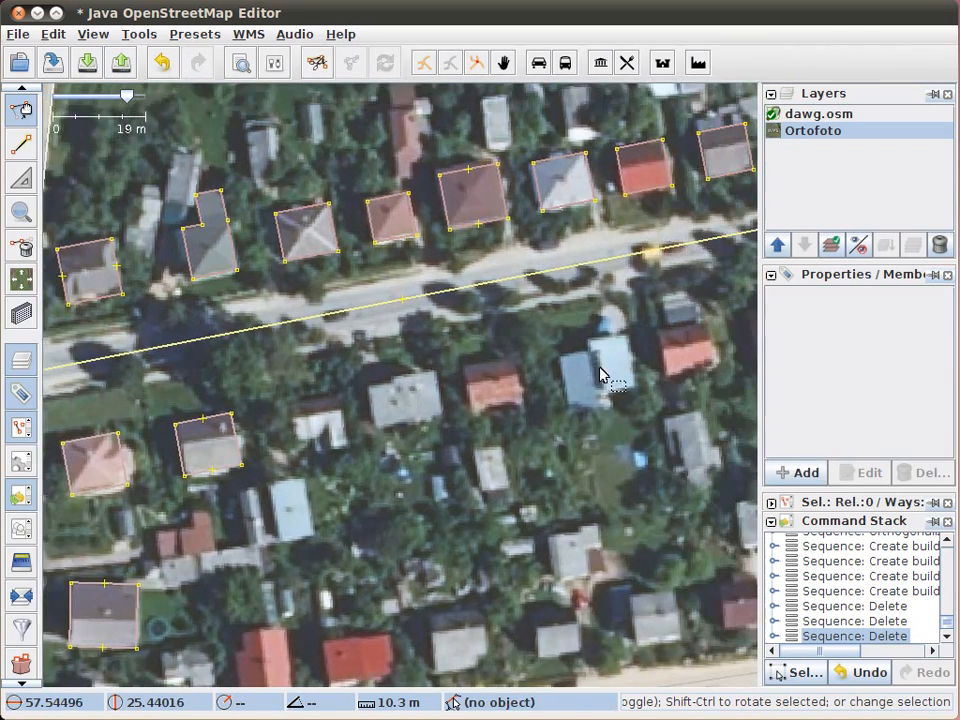
scroll(300, 452, "up", 2)
key("b")
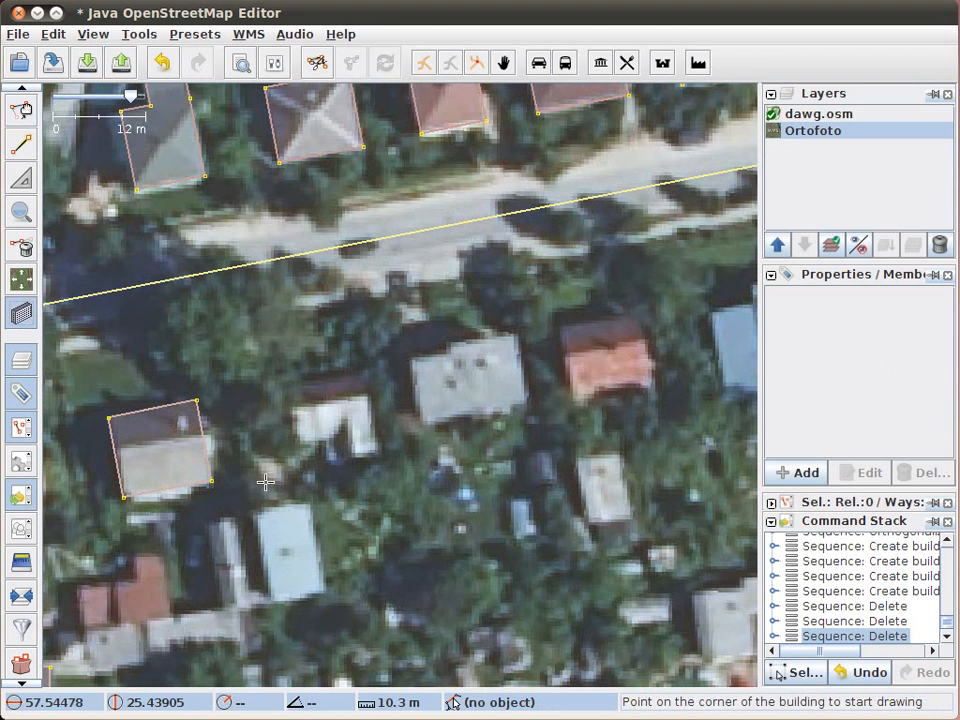
left_click_drag(288, 382, 381, 448)
left_click_drag(408, 355, 528, 398)
left_click_drag(561, 327, 656, 378)
- Draw two overlapping buildings over the western and eastern parts of the blue-roofed house
left_click_drag(490, 460, 533, 362)
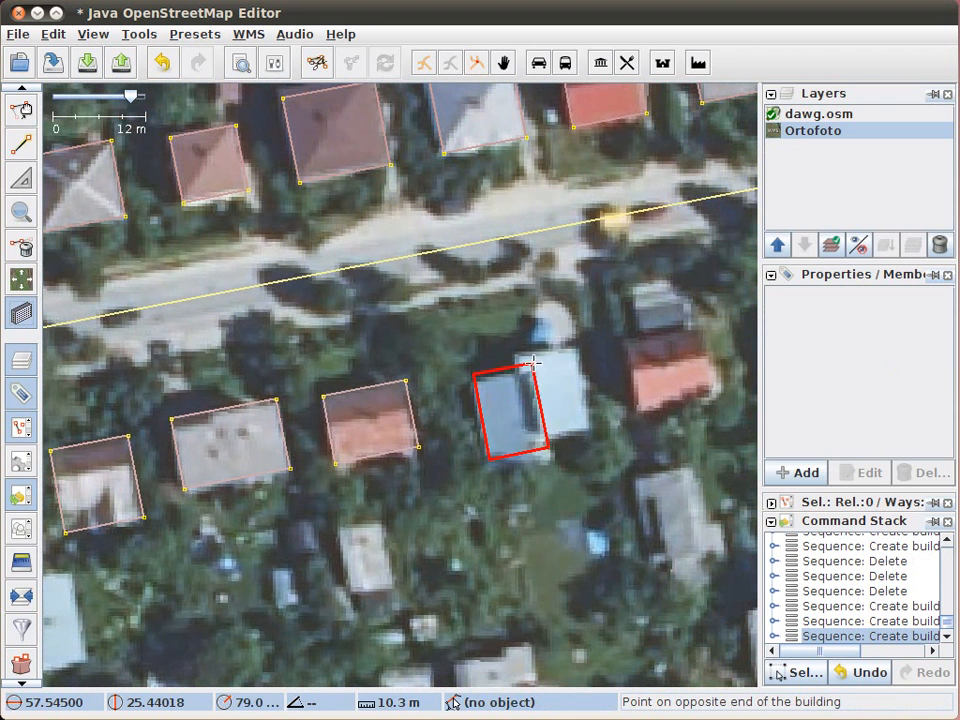
left_click(533, 368)
left_click_drag(594, 427, 510, 357)
left_click(512, 357)
- Select both outlines of the blue-roofed house and merge them with Join overlapping Areas
key("s")
left_click(573, 436)
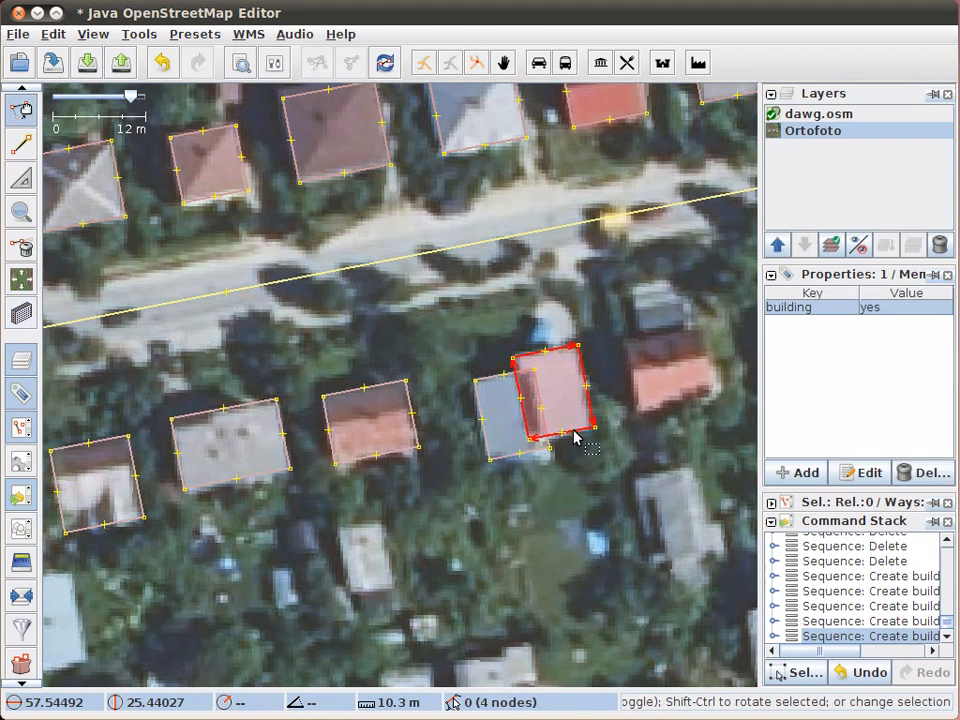
left_click(489, 454, "shift")
left_click(137, 36)
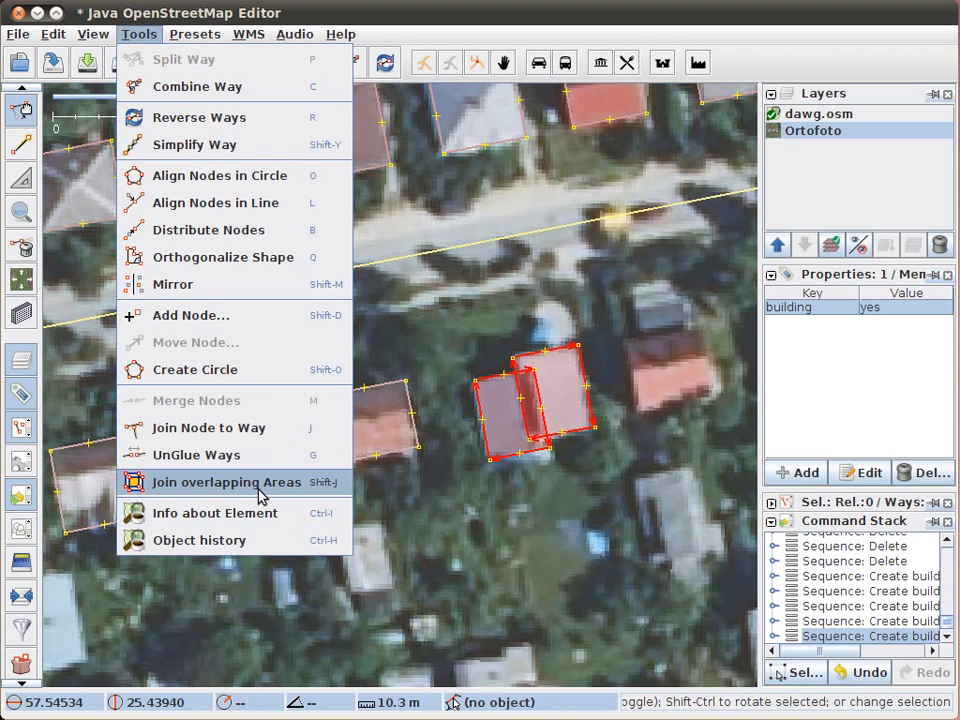
left_click(259, 489)
left_click(567, 483)
left_click_drag(600, 451, 457, 448)
key("b")
left_click(495, 405)
key("Escape")
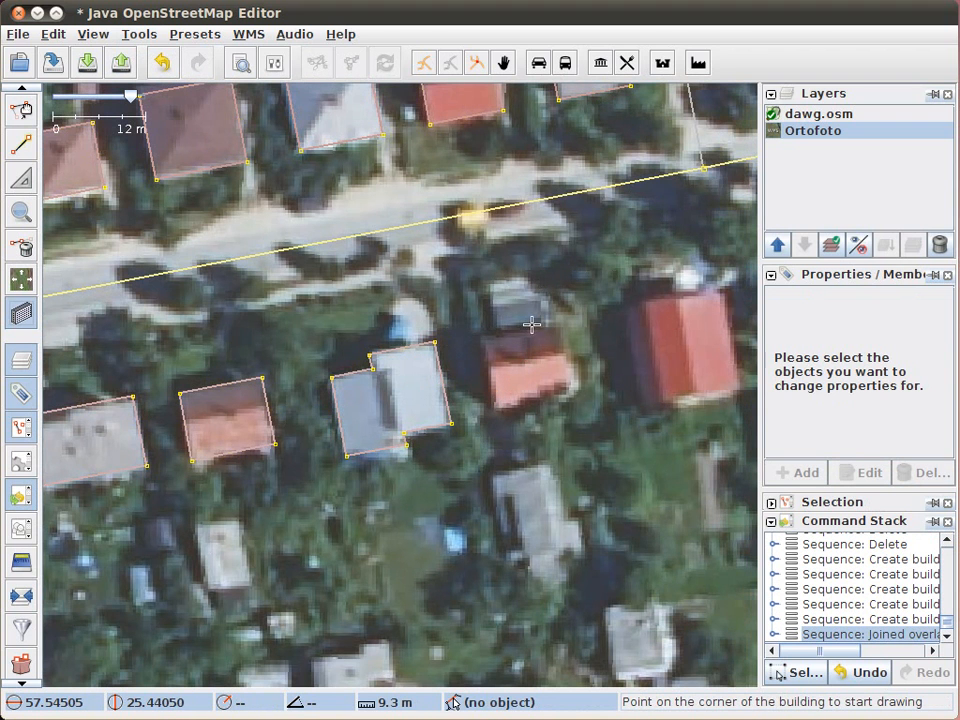
- Draw a building over the small red-roofed house east of the blue-roofed one, aligned to the selected yellow road nodes
key("s")
left_click(703, 168)
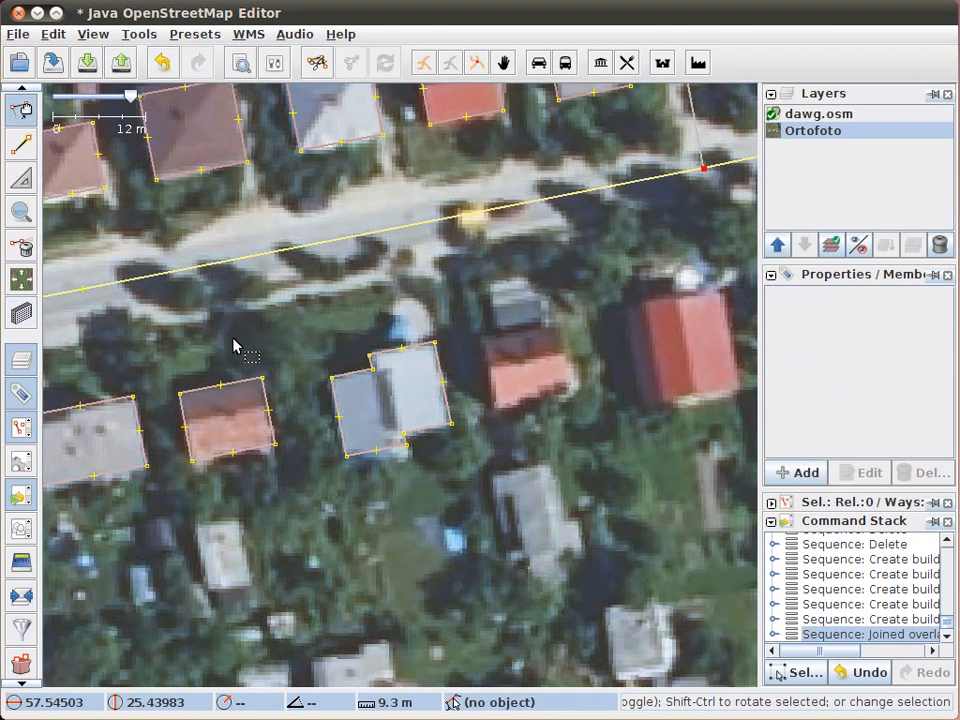
scroll(236, 343, "down", 2)
left_click_drag(235, 348, 135, 399)
key("b")
left_click(538, 358)
left_click(575, 313)
- Draw a building over the large red-roofed house at the eastern end of the row
scroll(653, 335, "up", 1)
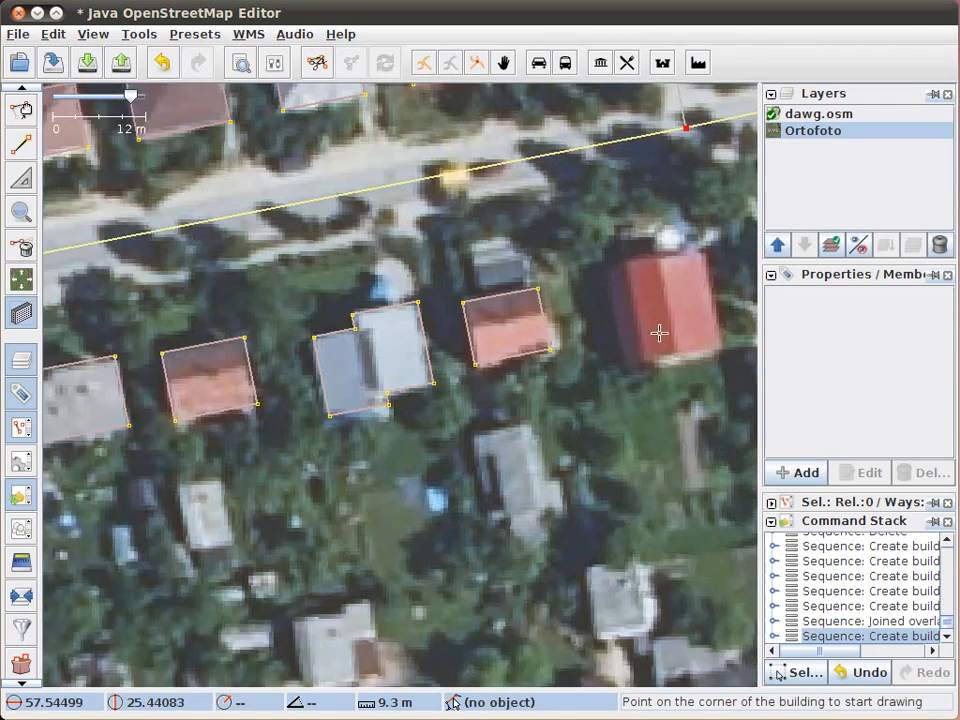
scroll(560, 392, "up", 1)
left_click(526, 411)
left_click(600, 295)
key("Escape")
key("s")
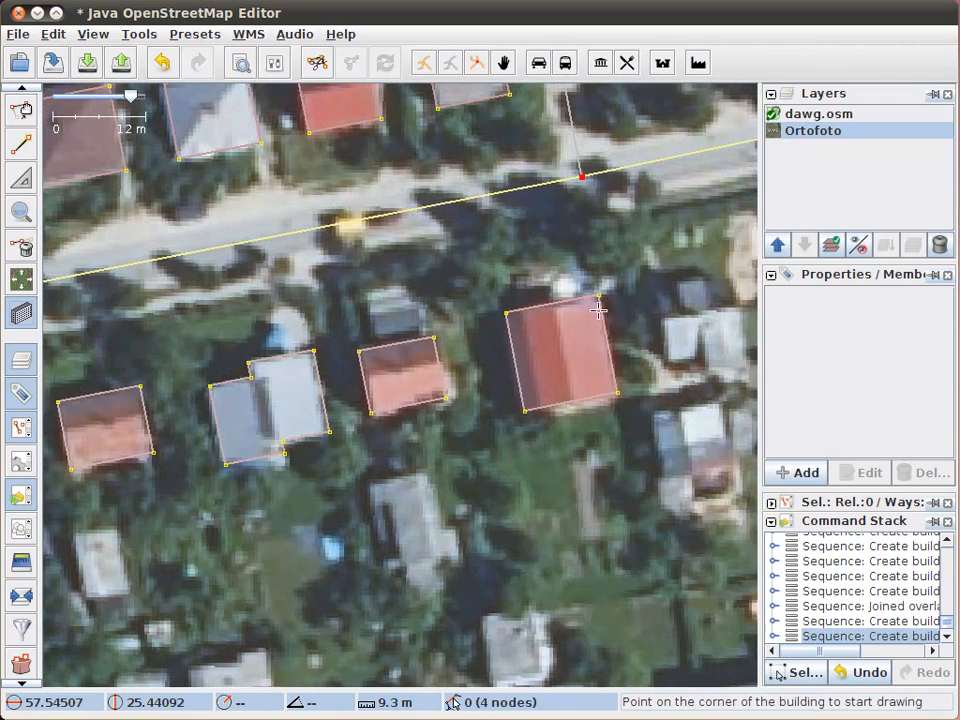
- Locate the stepped three-section apartment block beside the main road, north of the mapped houses
left_click(505, 457)
scroll(276, 418, "down", 6)
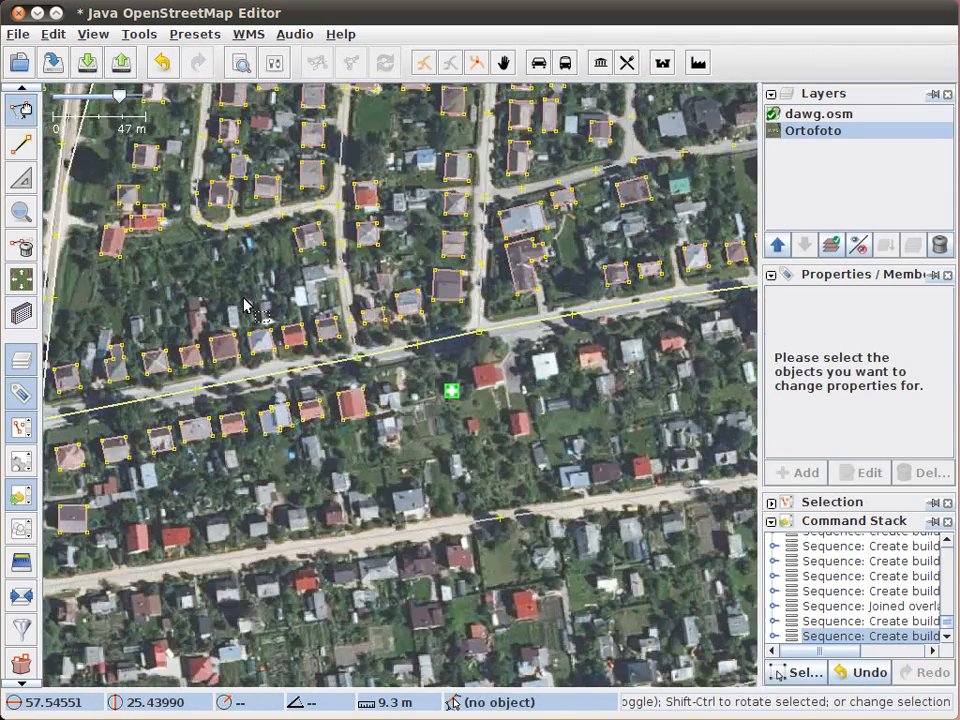
scroll(249, 303, "down", 3)
left_click_drag(182, 221, 533, 426)
left_click_drag(461, 274, 461, 422)
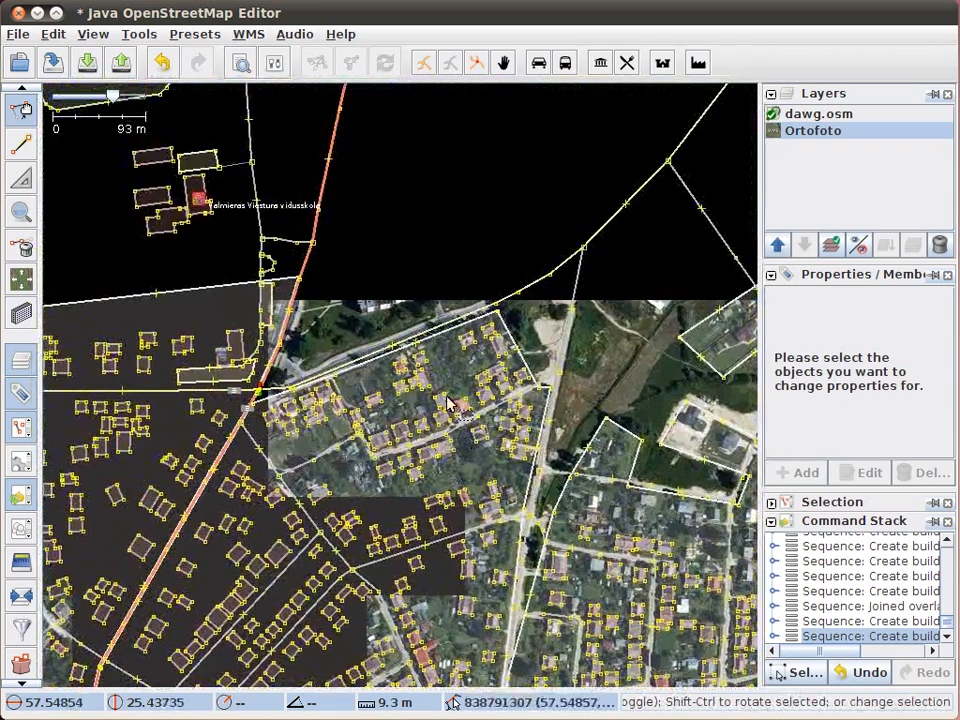
scroll(375, 300, "up", 4)
scroll(381, 316, "up", 4)
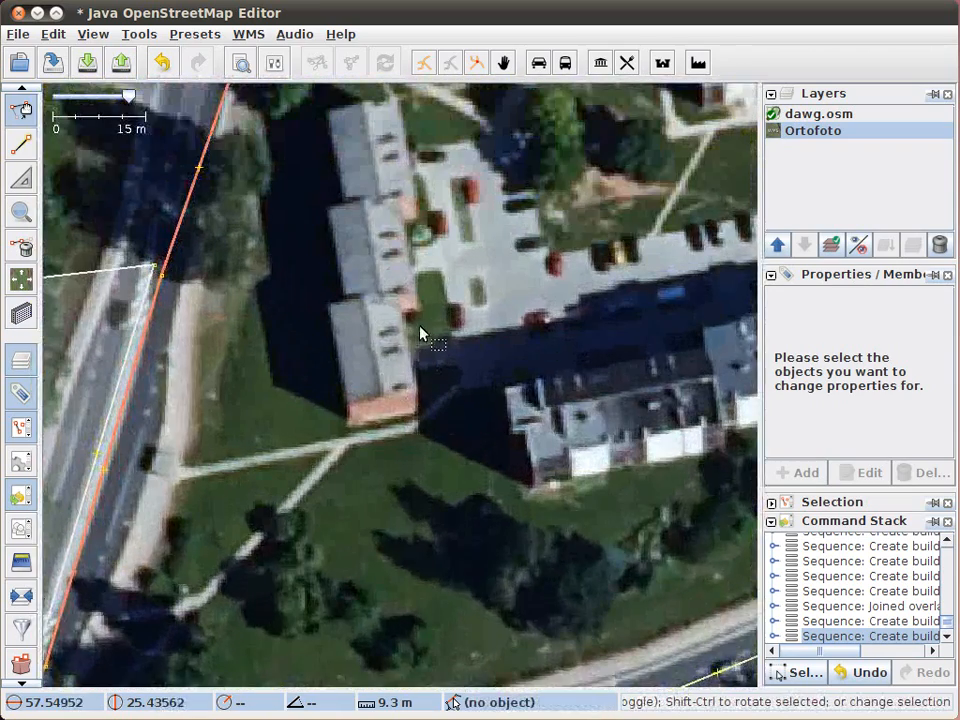
left_click_drag(421, 335, 418, 510)
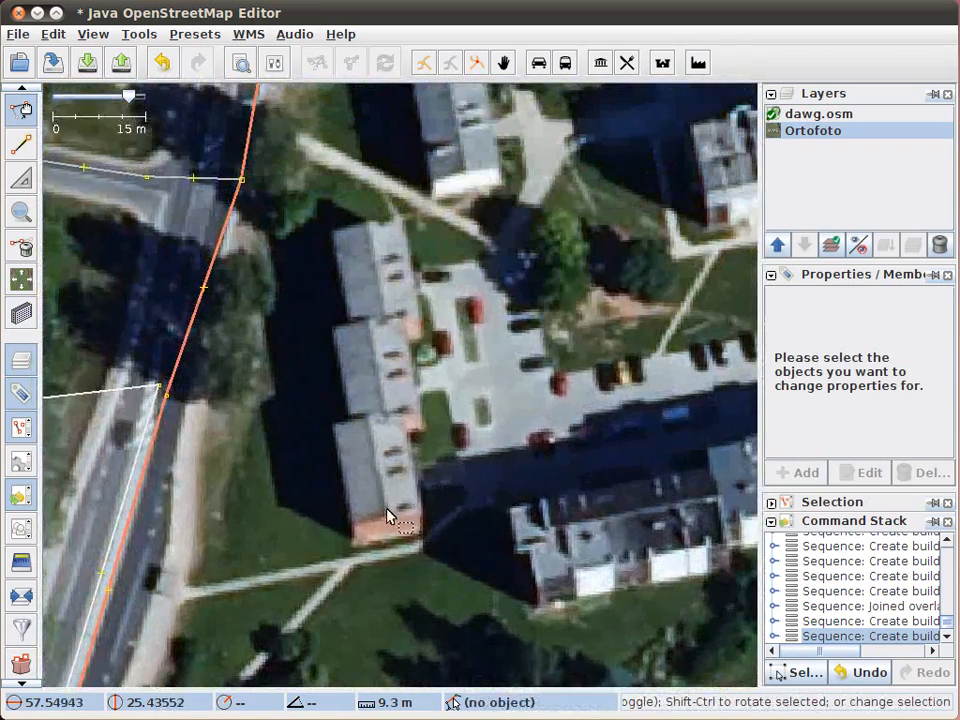
- Try to trace the stepped apartment block's outline by hand, node by node, from its southwest corner
key("a")
left_click(354, 522)
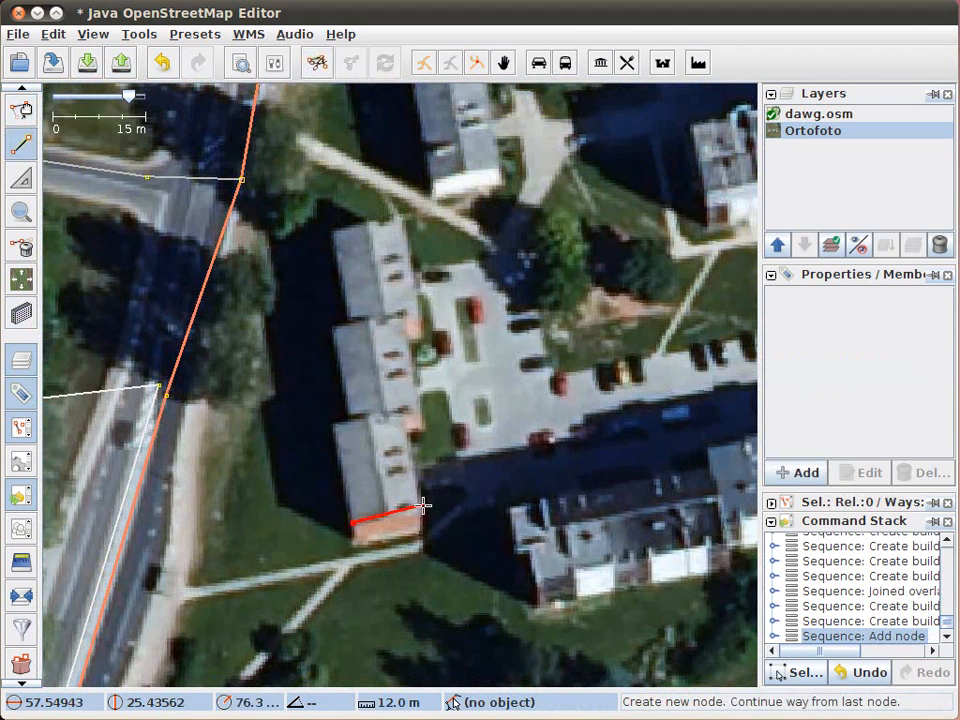
left_click(422, 506)
left_click(407, 410)
left_click(425, 404)
double_click(409, 318)
- Undo all nodes of the hand-traced apartment block outline
key("ctrl+z")
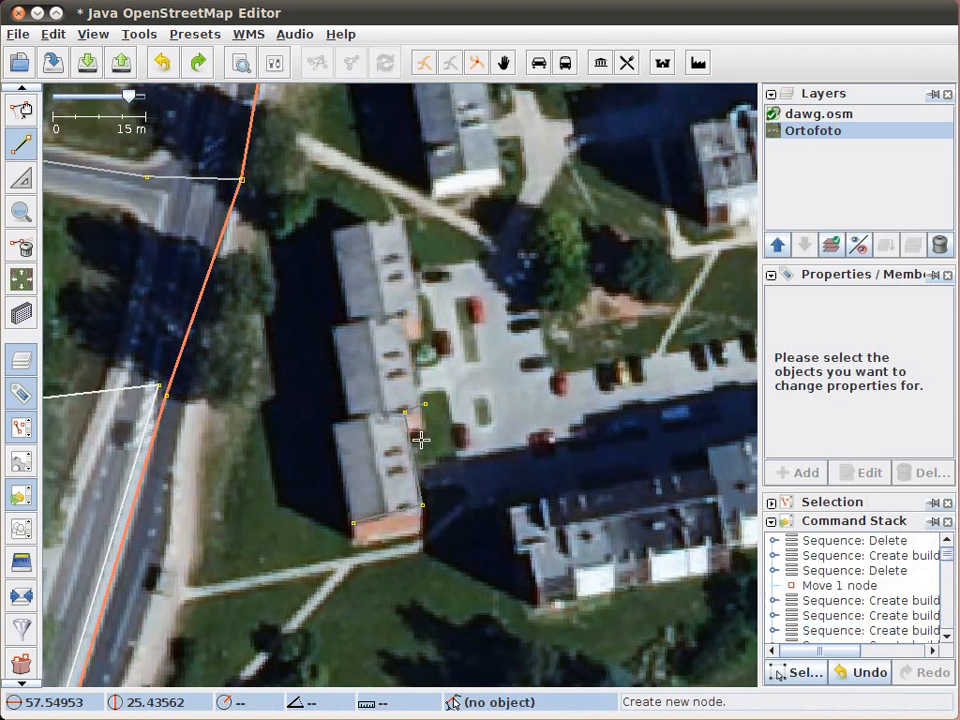
key("ctrl+z")
key("ctrl+z")
key("ctrl+z")
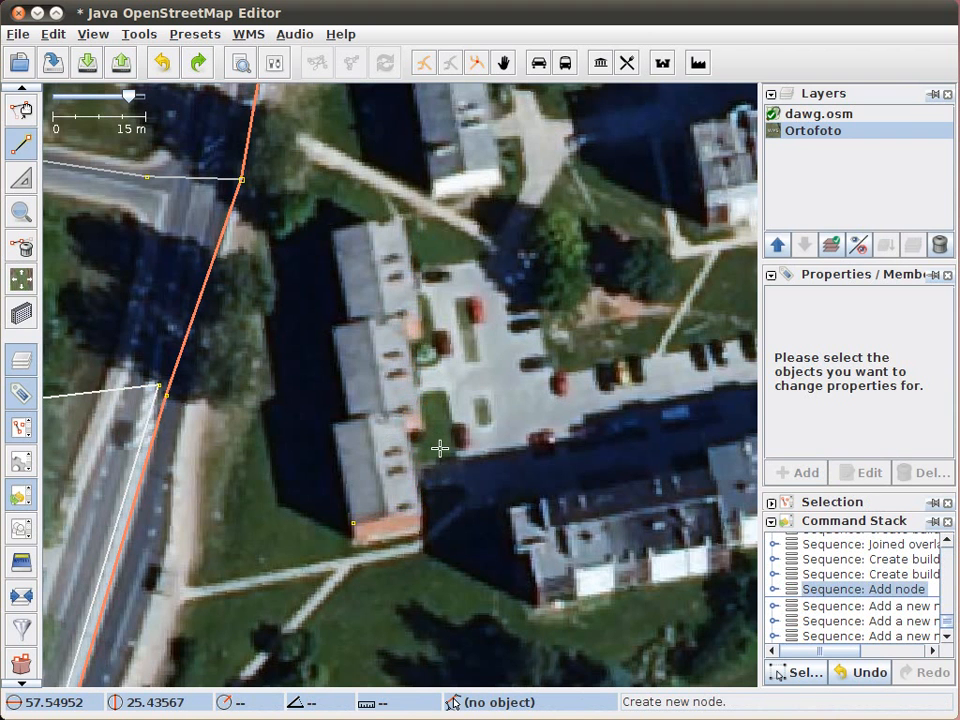
key("ctrl+z")
- Draw a building about 11.5 m wide over the southern section of the stepped apartment block with the Draw buildings tool
key("b")
left_click(353, 524)
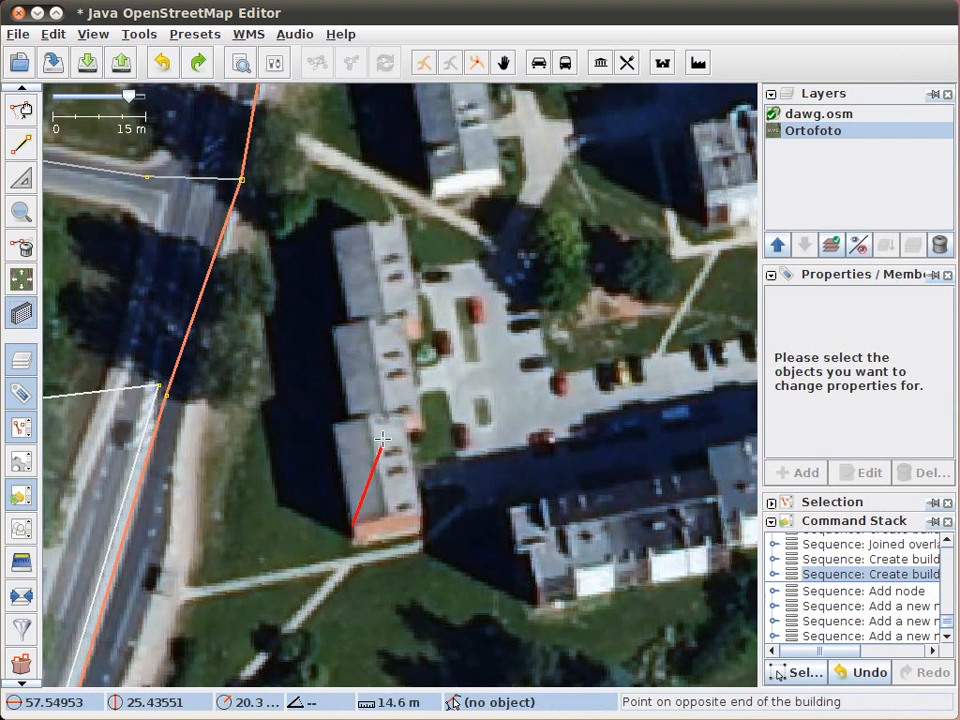
left_click(334, 421)
left_click(411, 461)
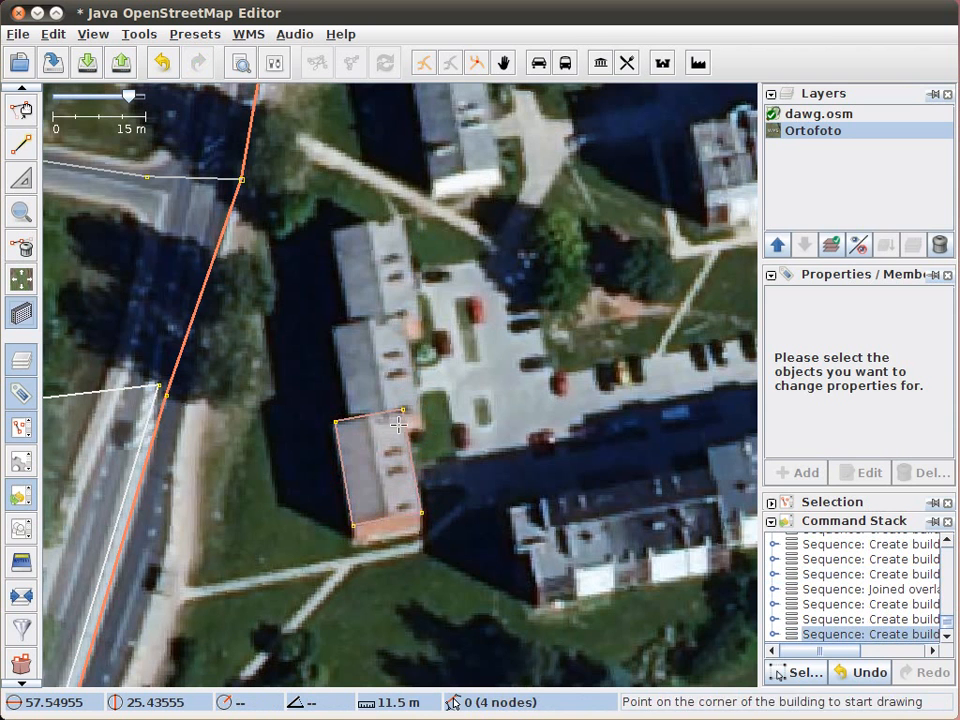
- Draw buildings over the middle and northern sections of the apartment block, aligned to the selected southern section
key("s")
left_click(379, 414)
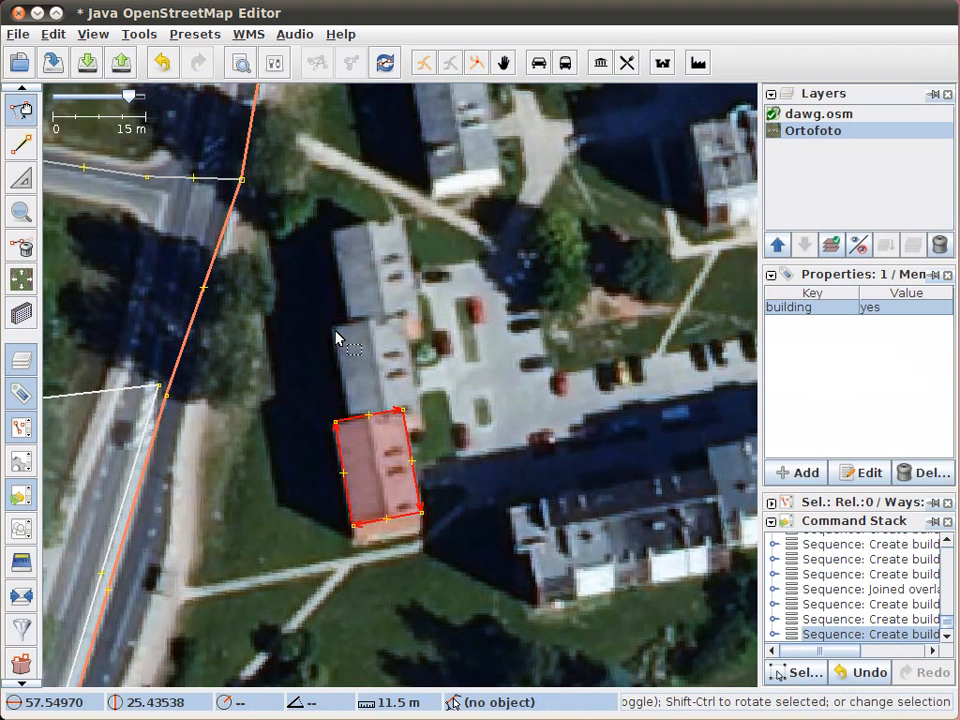
key("b")
left_click(333, 329)
left_click(420, 420)
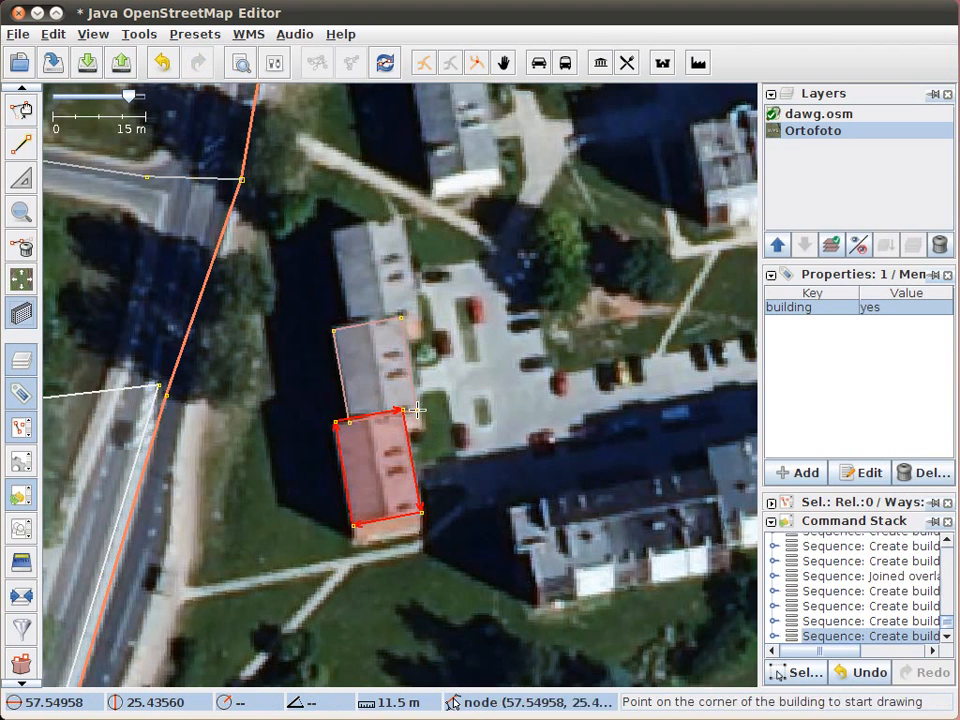
left_click(335, 233)
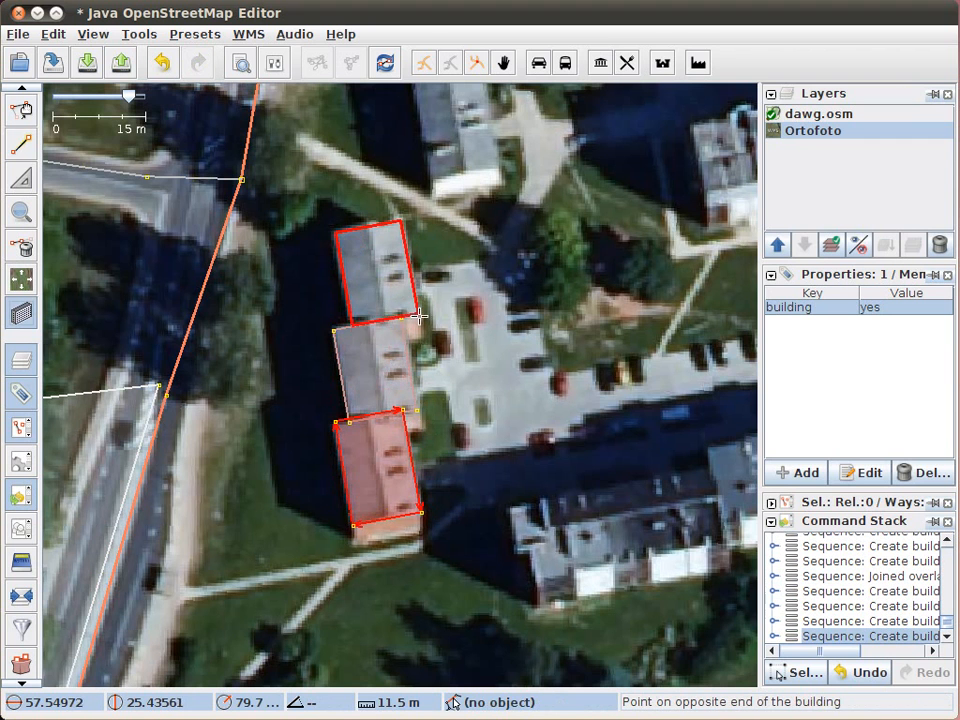
left_click(420, 318)
- Join the three overlapping section outlines into one building and shift it slightly south to the base of the block
key("s")
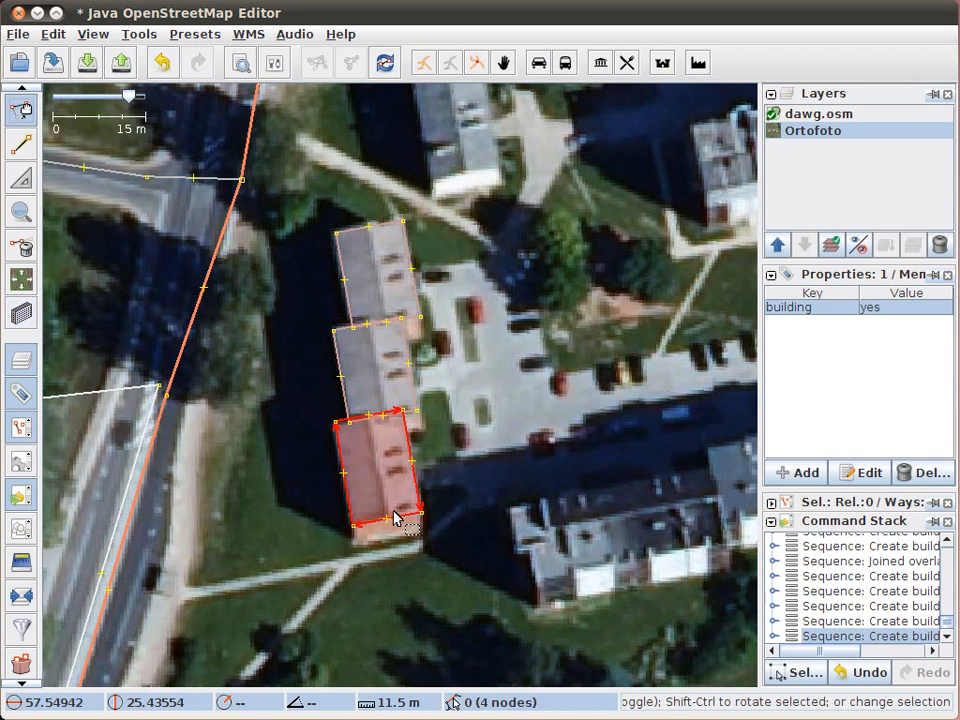
left_click(322, 336, "shift")
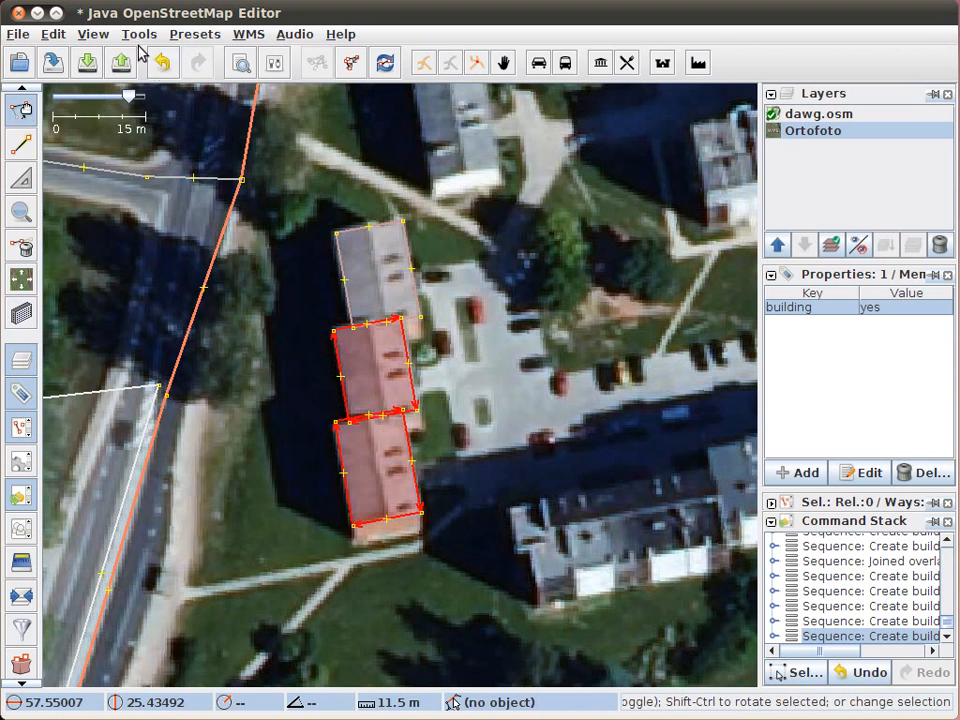
left_click(91, 34)
mouse_move(154, 38)
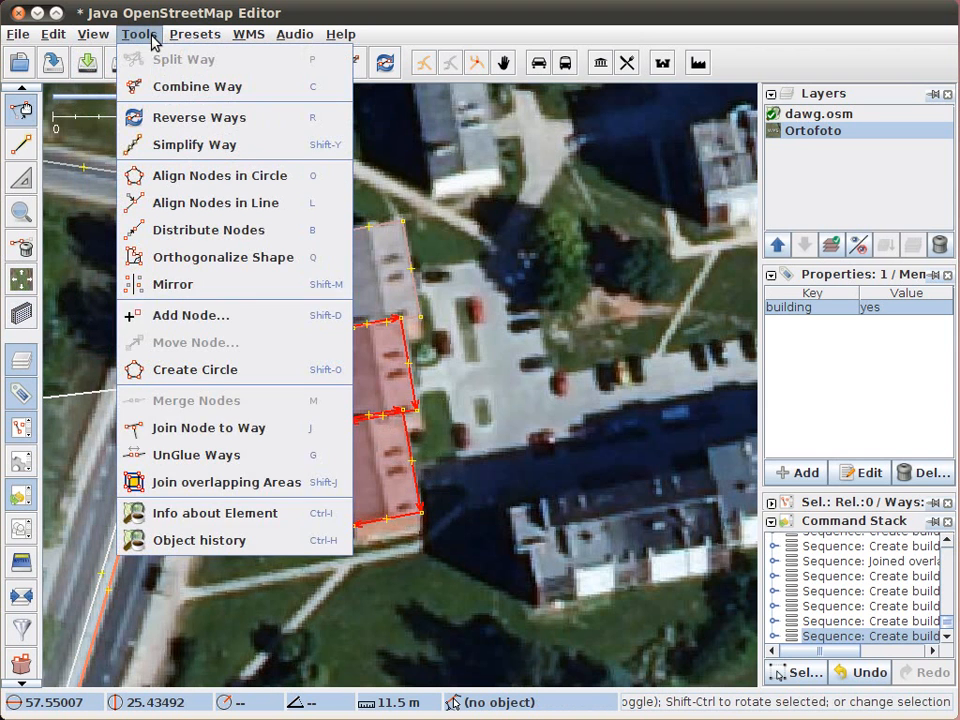
left_click(252, 482)
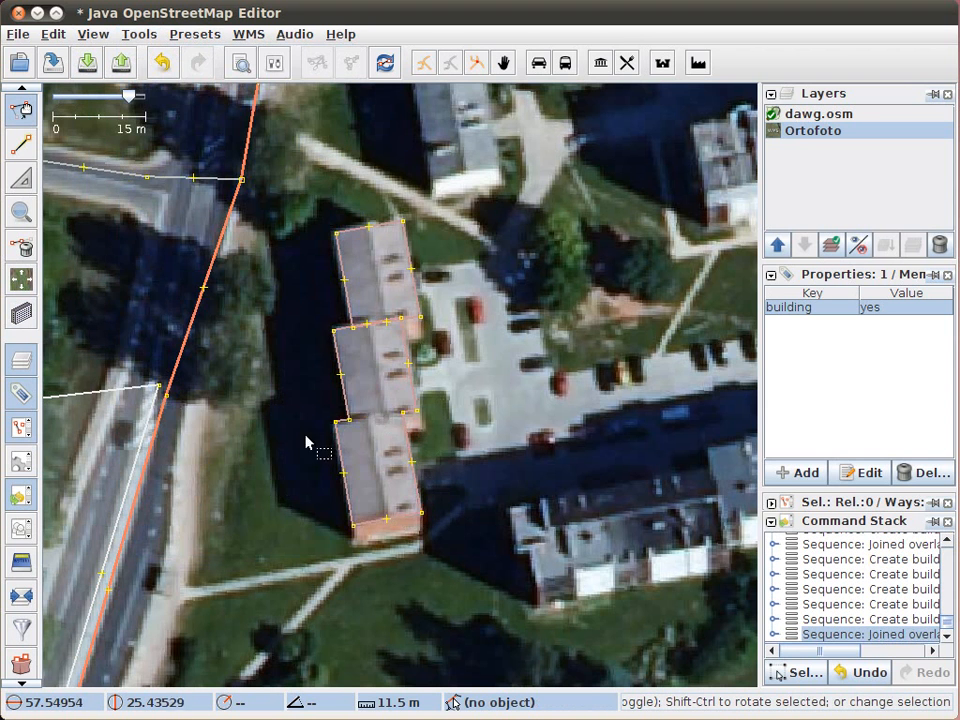
left_click(341, 373)
left_click(348, 300, "shift")
key("shift+j")
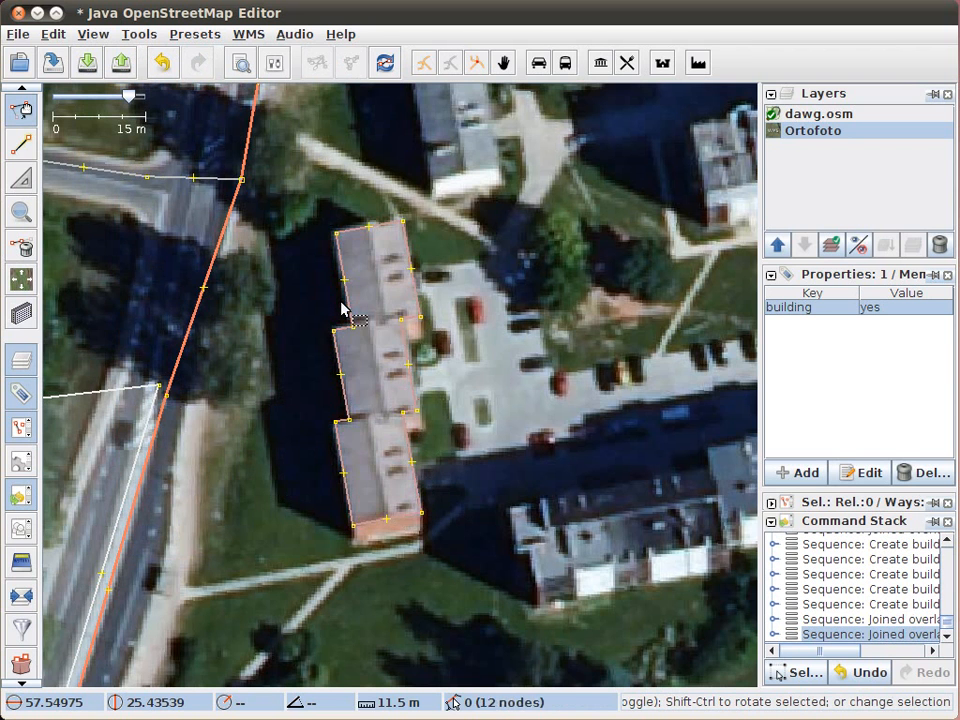
left_click_drag(395, 521, 400, 537)
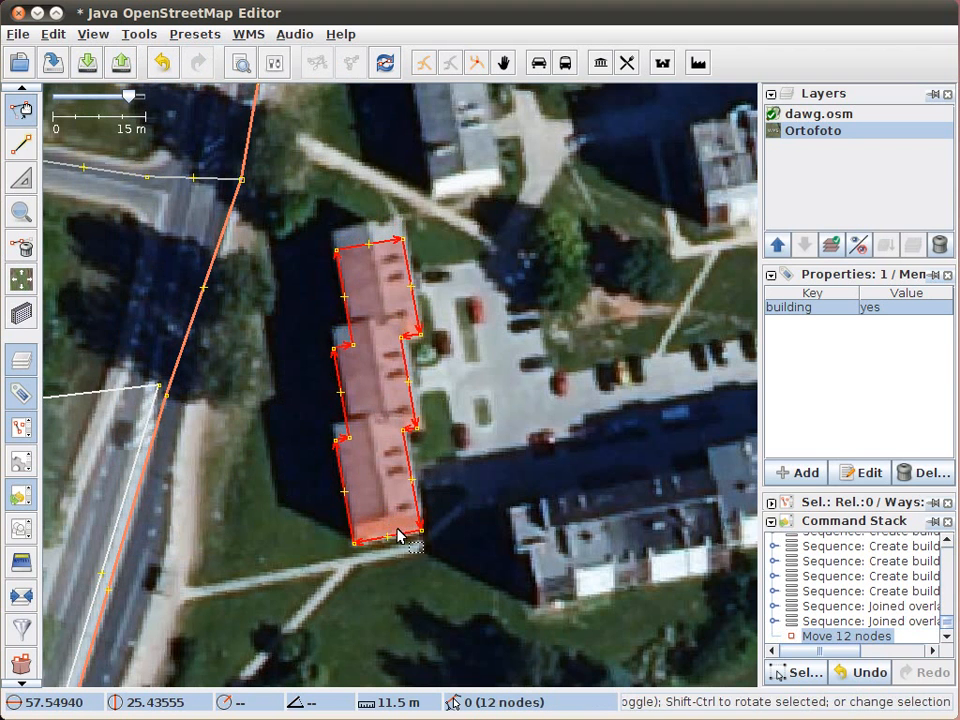
left_click_drag(520, 379, 330, 299)
key("b")
left_click(353, 505)
key("Escape")
- Draw buildings over the western and eastern sections of the stepped block southeast of the finished one, aligned to that finished outline
key("s")
left_click(322, 499)
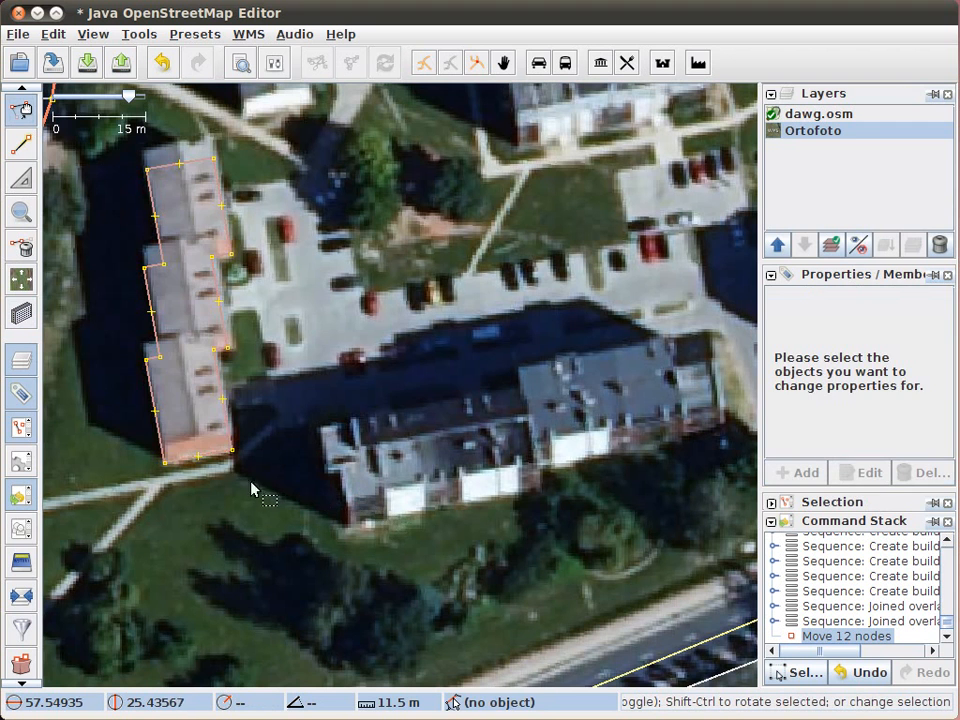
left_click(231, 424)
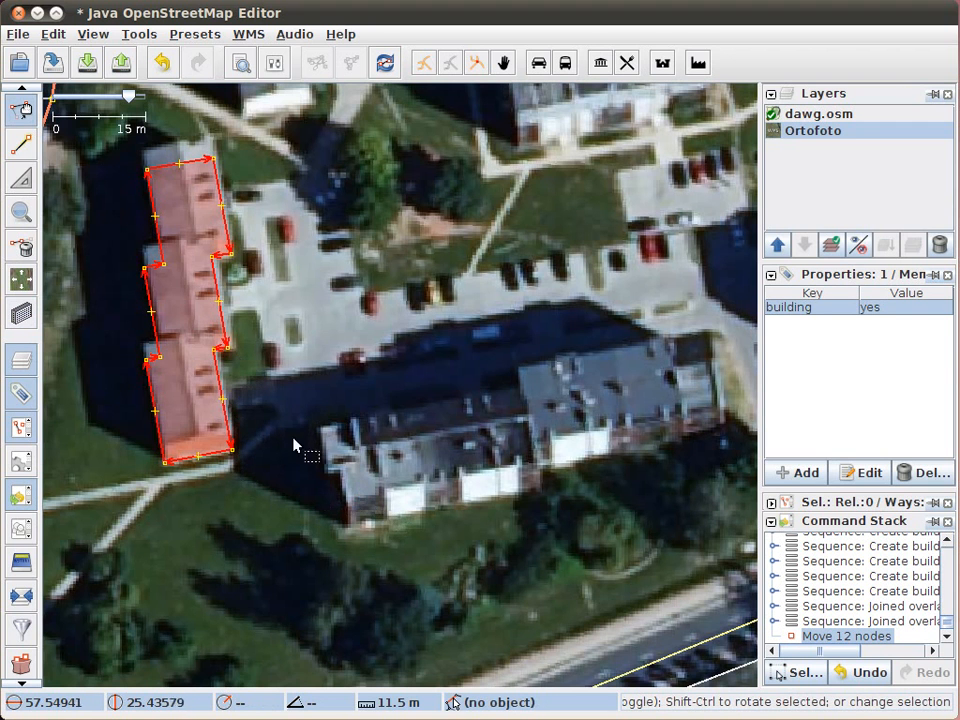
key("b")
left_click(345, 502)
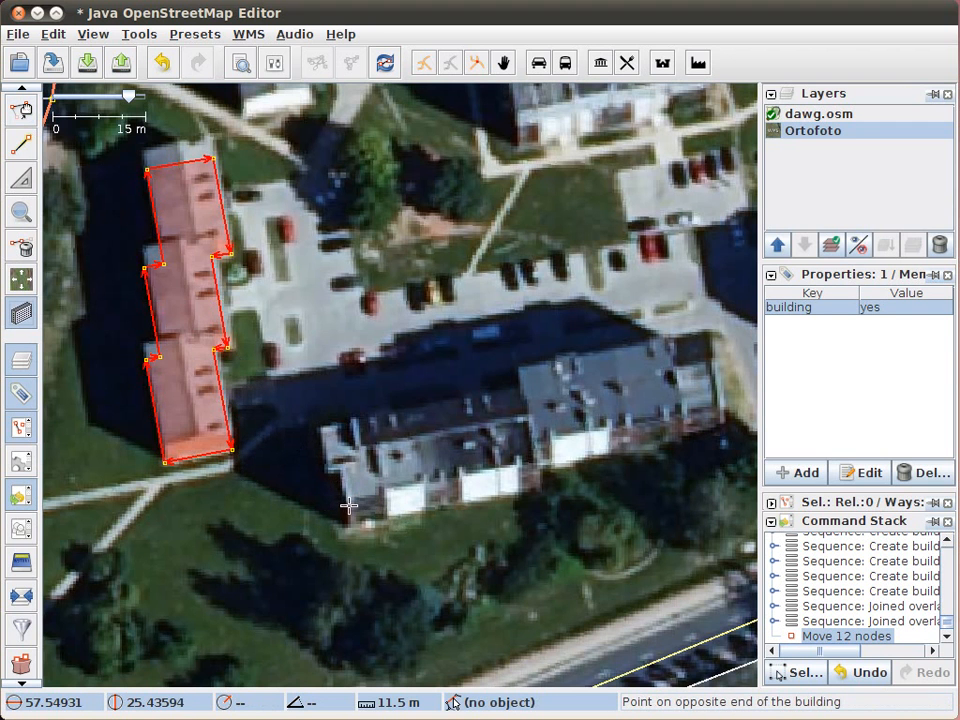
left_click(520, 389)
left_click(721, 405)
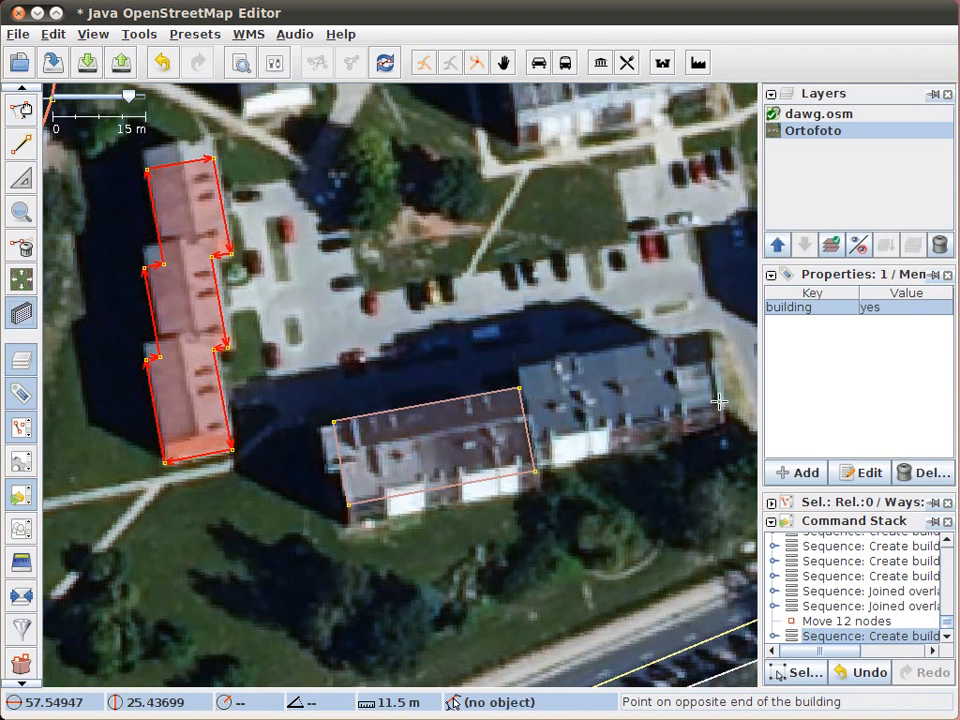
left_click(516, 369)
- Join the two overlapping section outlines of the southeastern block into one building and clear the selection
key("s")
left_click(590, 441)
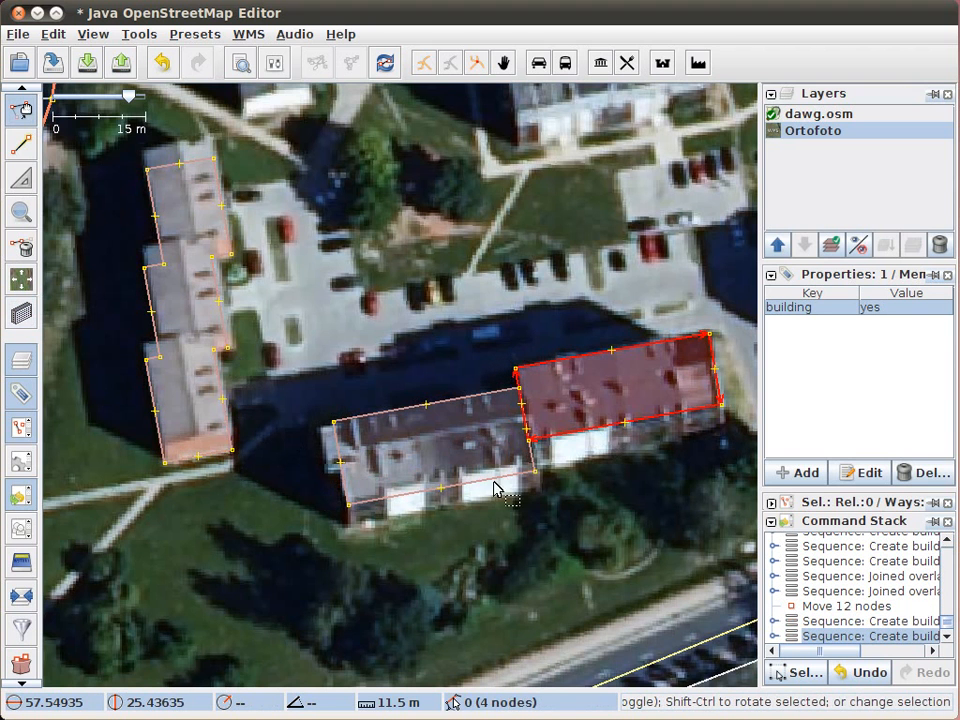
left_click(487, 483, "shift")
key("shift+j")
left_click(532, 520)
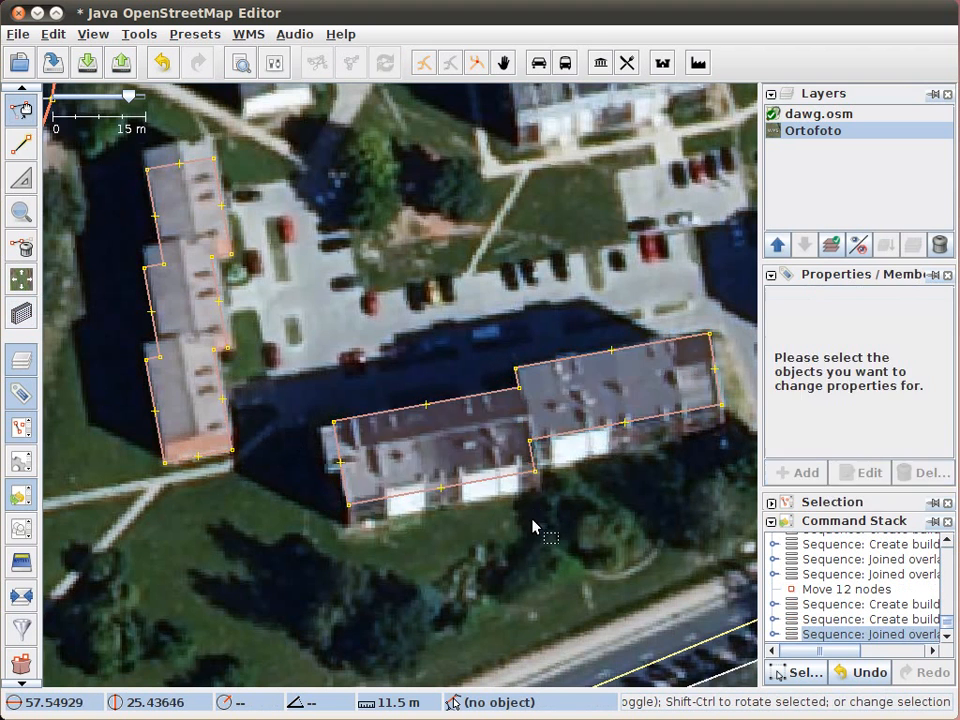
key("b")
scroll(322, 460, "up", 1)
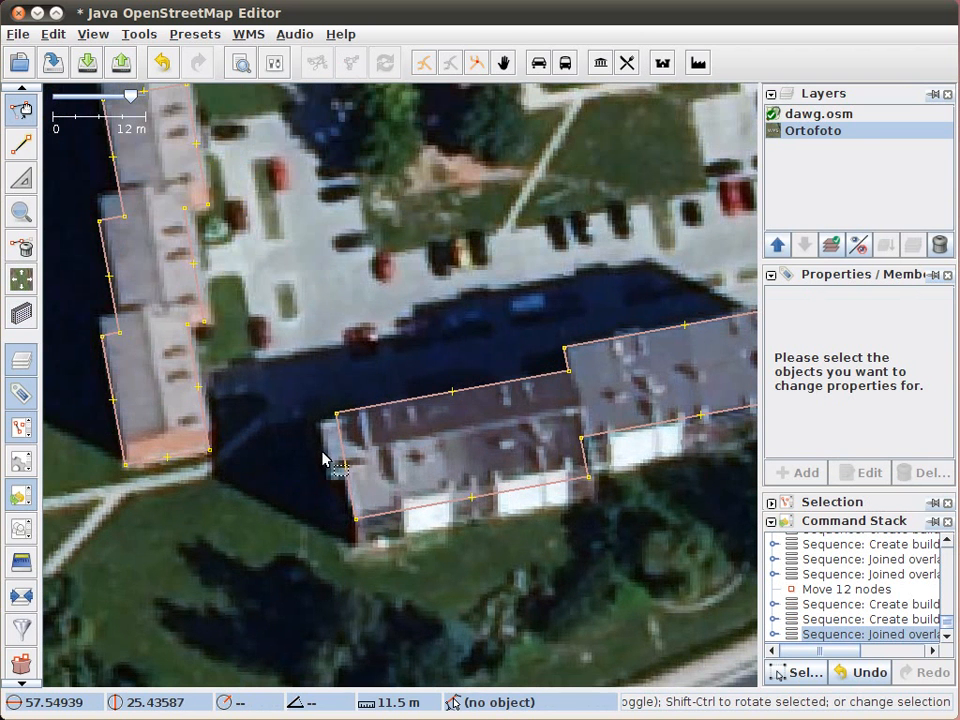
left_click(320, 424)
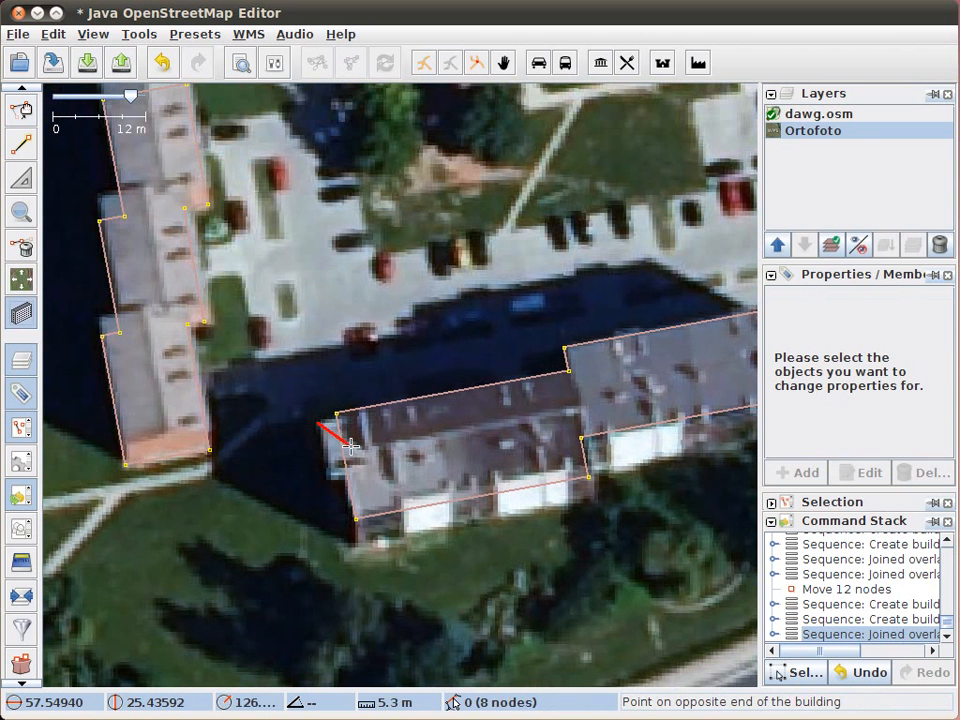
key("Escape")
- Draw a small building over the projection at the block's west end, aligned to the block's outline, and join it to the block
key("s")
left_click(364, 489)
key("b")
left_click(322, 423)
left_click(367, 460)
key("s")
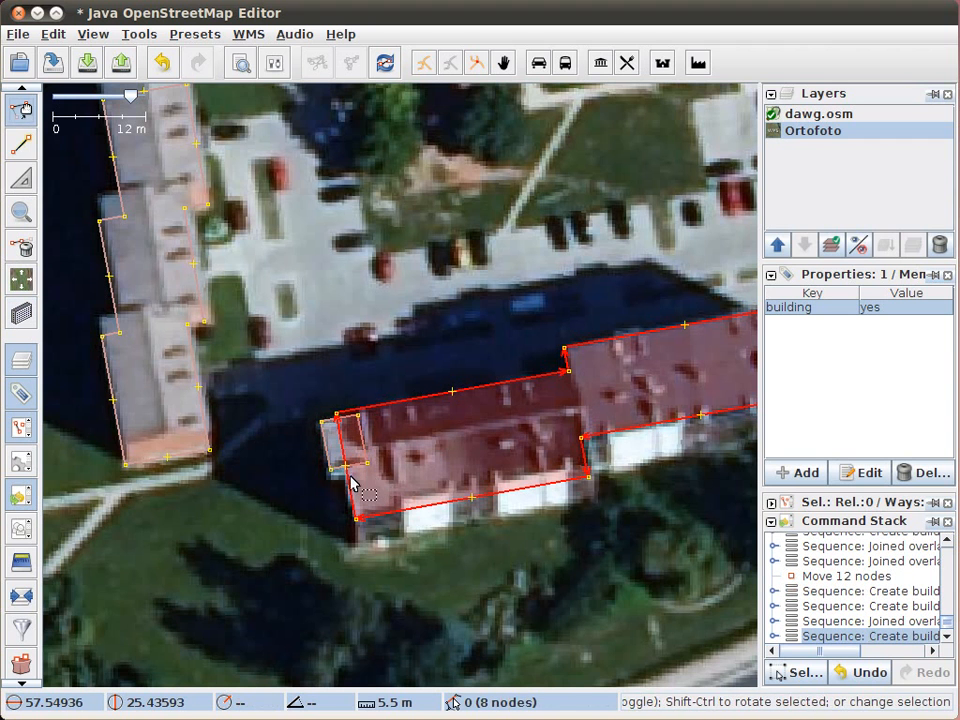
key("shift+j")
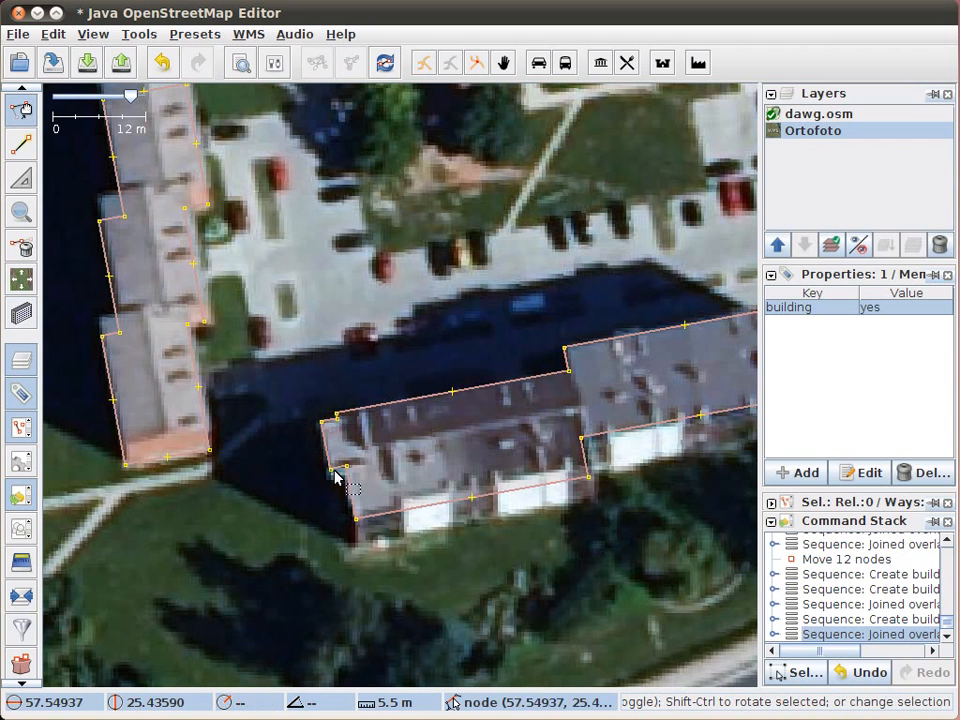